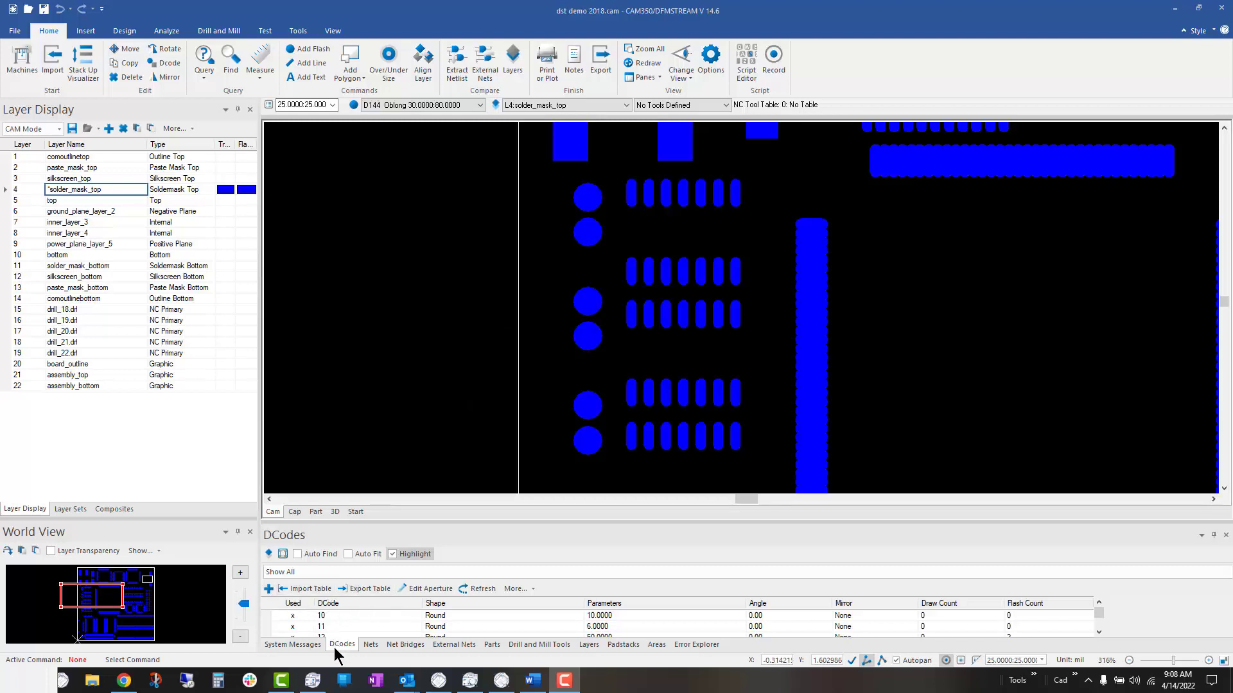
Step: Edit aperture D144 in the aperture table, keeping the Oblong shape with a width of 25 mil and a height of 50 mil
{"action": "left_click", "coordinate": [421, 589]}
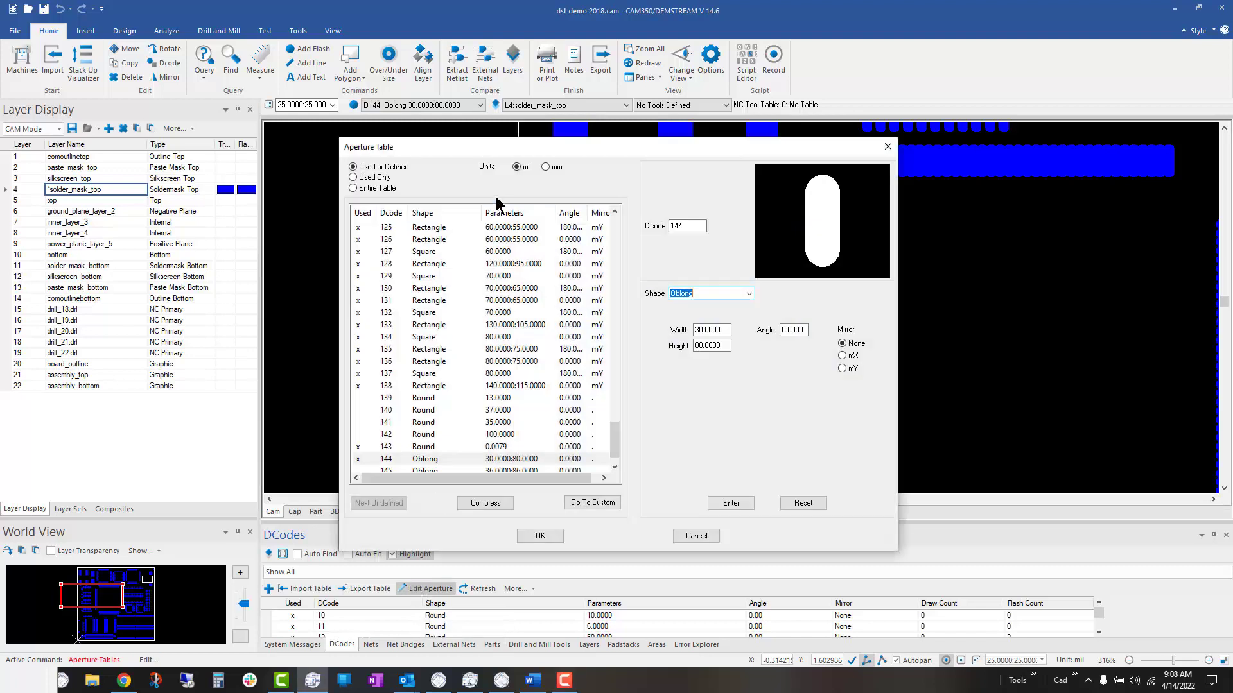
{"action": "left_click_drag", "start_coordinate": [507, 148], "coordinate": [930, 64]}
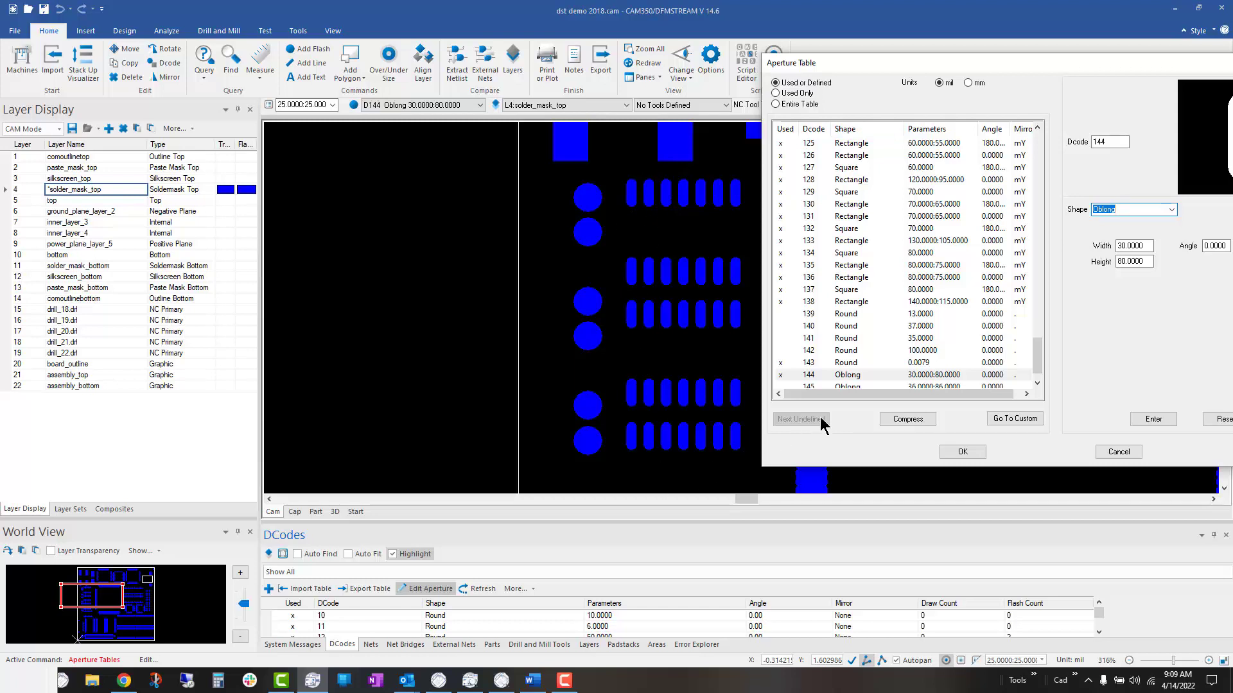
{"action": "left_click", "coordinate": [872, 380]}
{"action": "left_click", "coordinate": [1125, 246]}
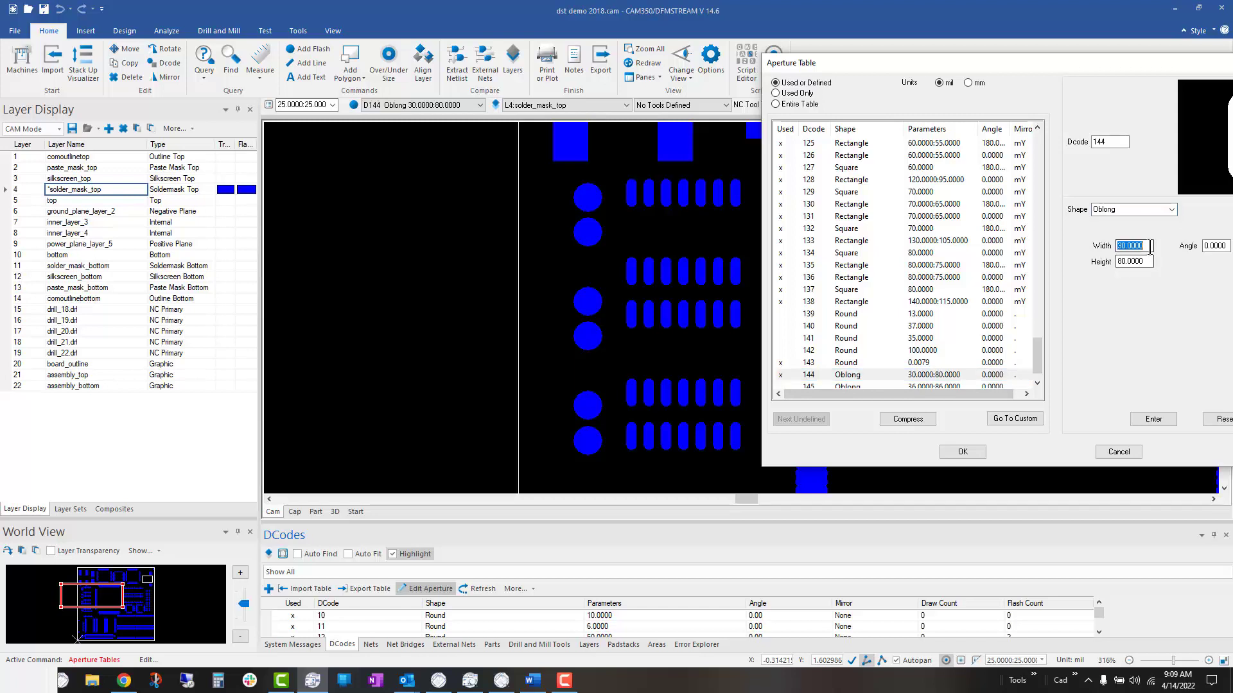
{"action": "double_click", "coordinate": [1125, 246]}
{"action": "type", "text": "25"}
{"action": "double_click", "coordinate": [1133, 261]}
{"action": "type", "text": "5"}
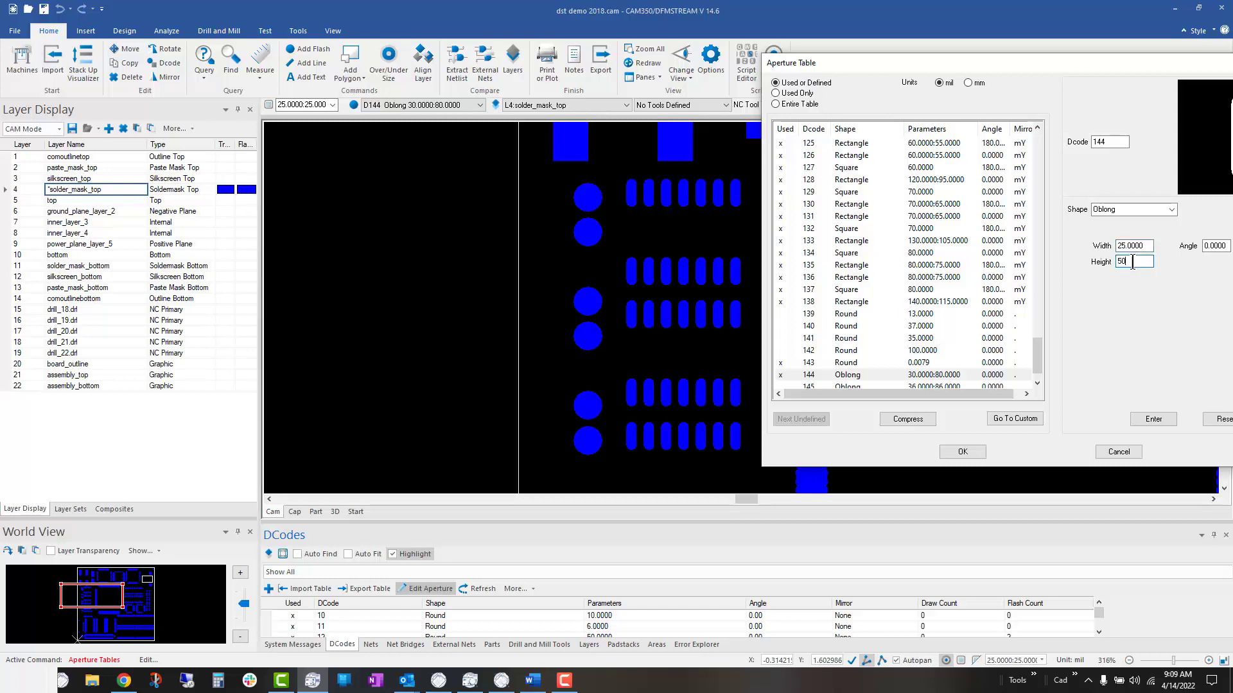
{"action": "left_click", "coordinate": [1146, 209]}
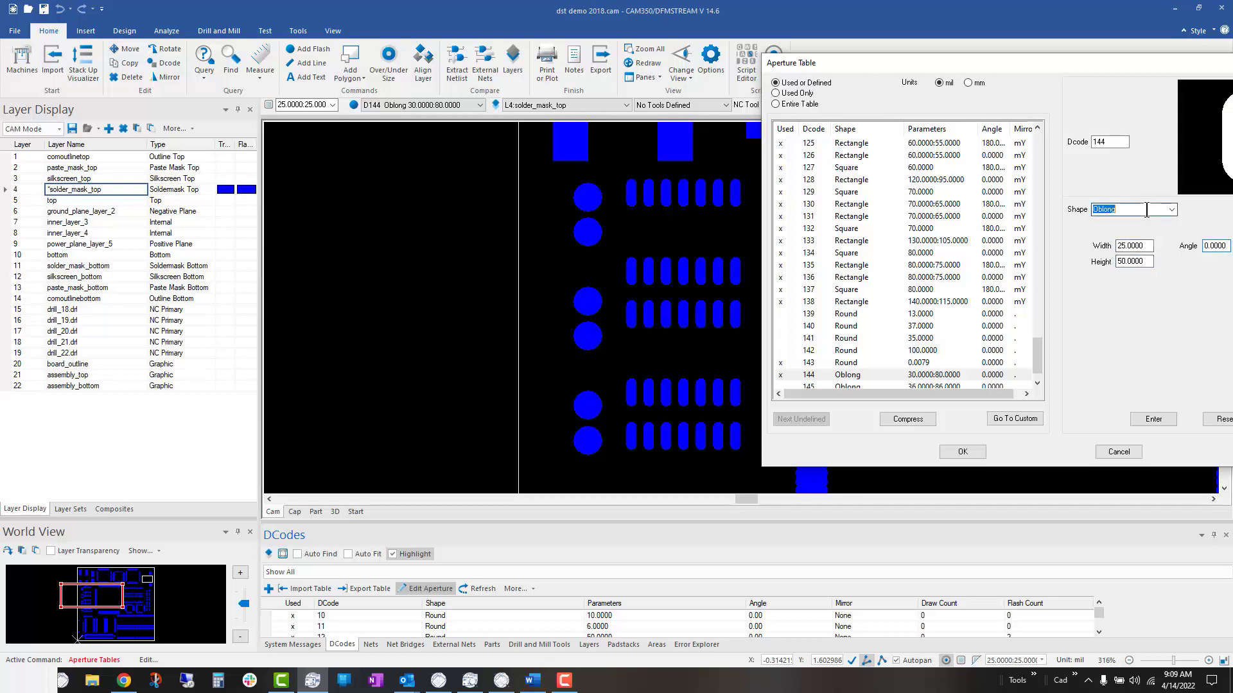
{"action": "left_click", "coordinate": [1171, 211]}
{"action": "left_click", "coordinate": [1149, 183]}
{"action": "left_click", "coordinate": [1146, 418]}
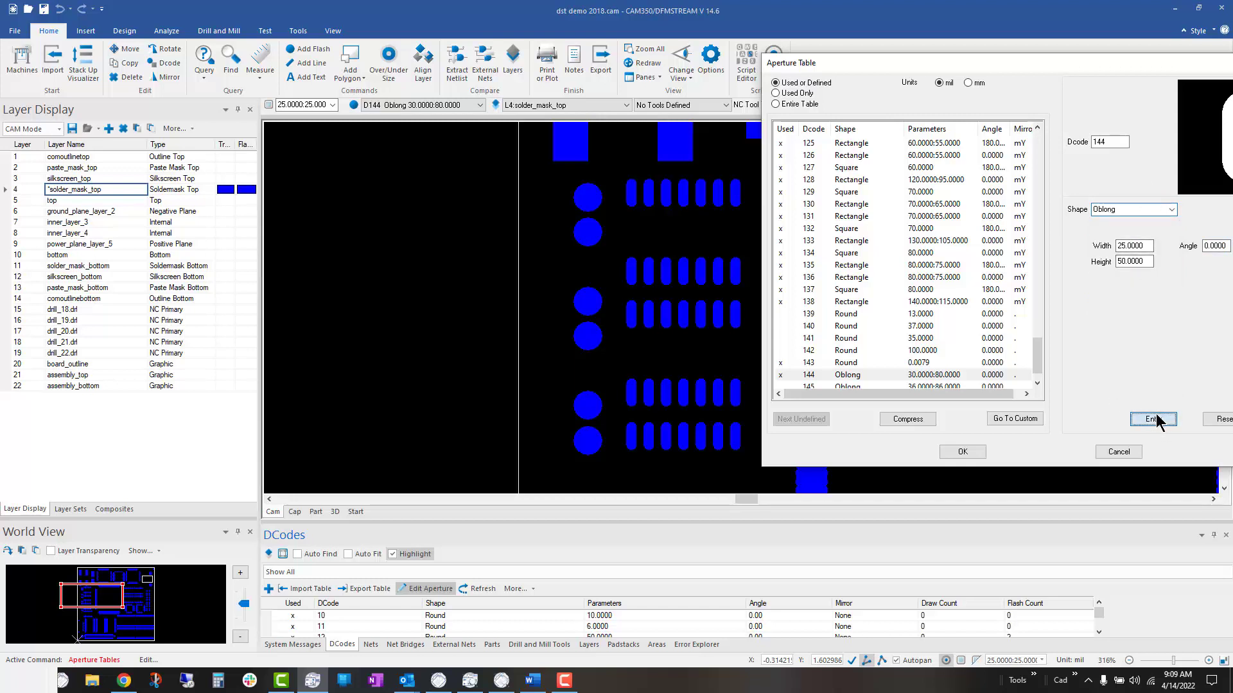
{"action": "left_click", "coordinate": [962, 452]}
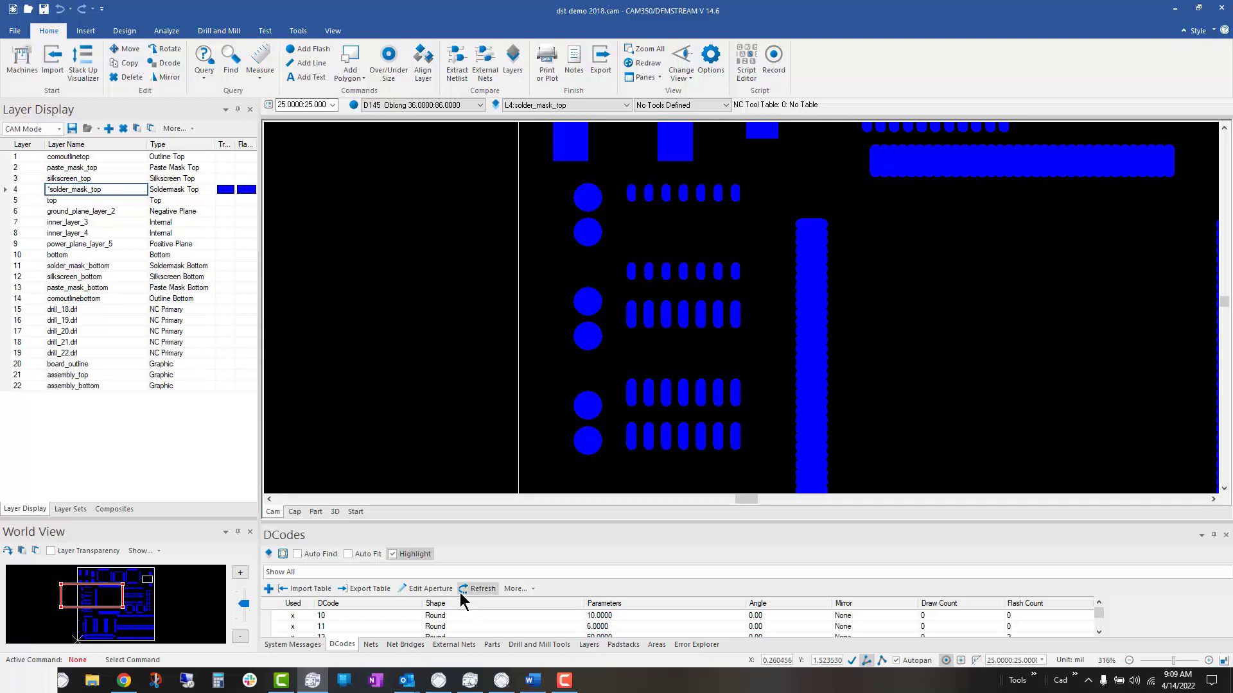
Step: Define the unused D-code 146 in the aperture table as an Oblong, 10 mil wide and 30 mil high
{"action": "left_click", "coordinate": [430, 589]}
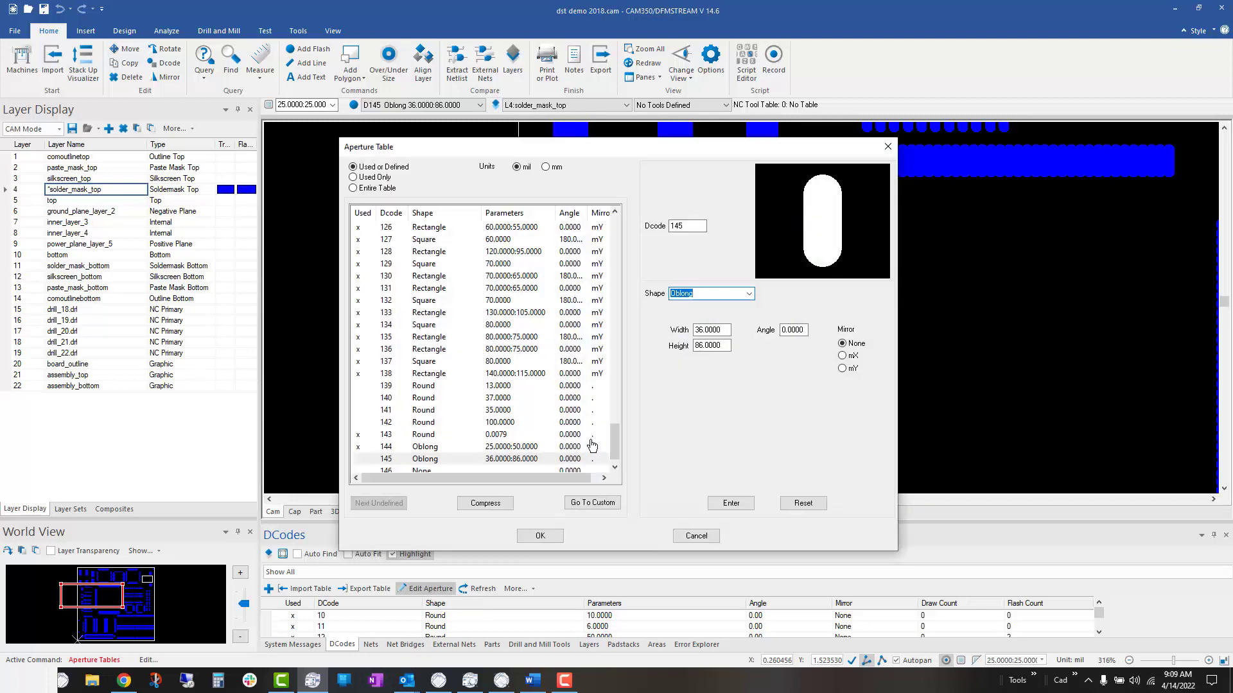
{"action": "scroll", "coordinate": [615, 441], "scroll_direction": "down", "scroll_amount": 1}
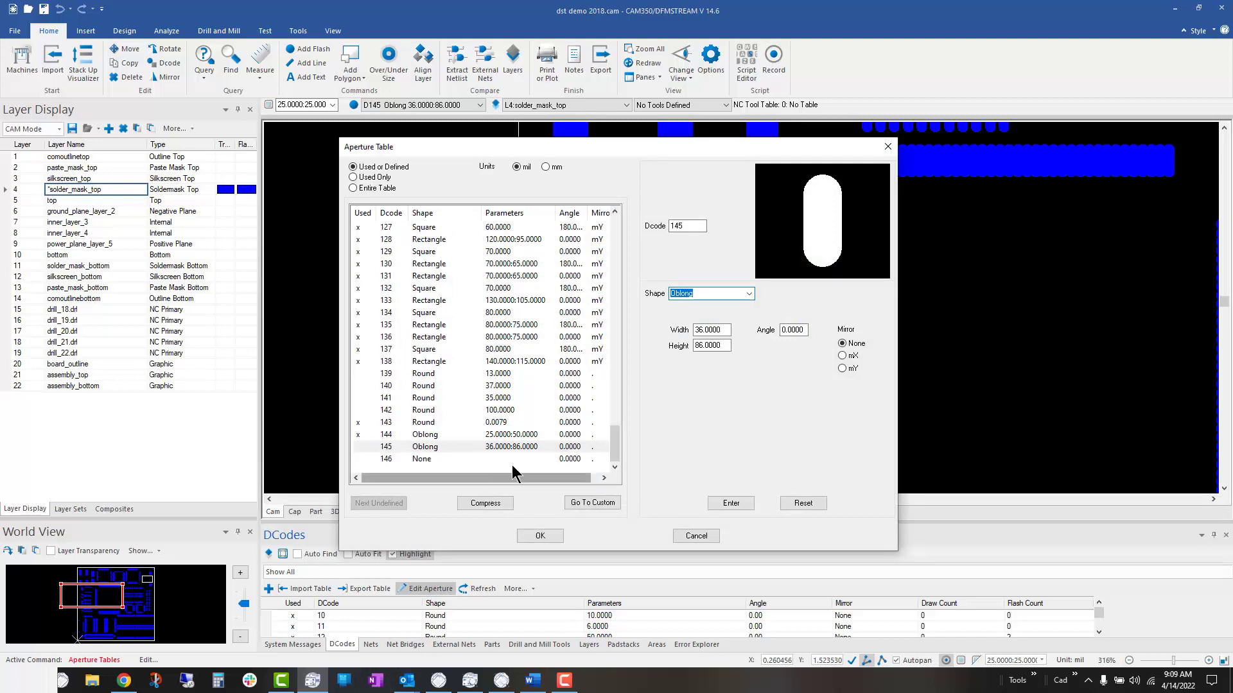
{"action": "left_click", "coordinate": [428, 461]}
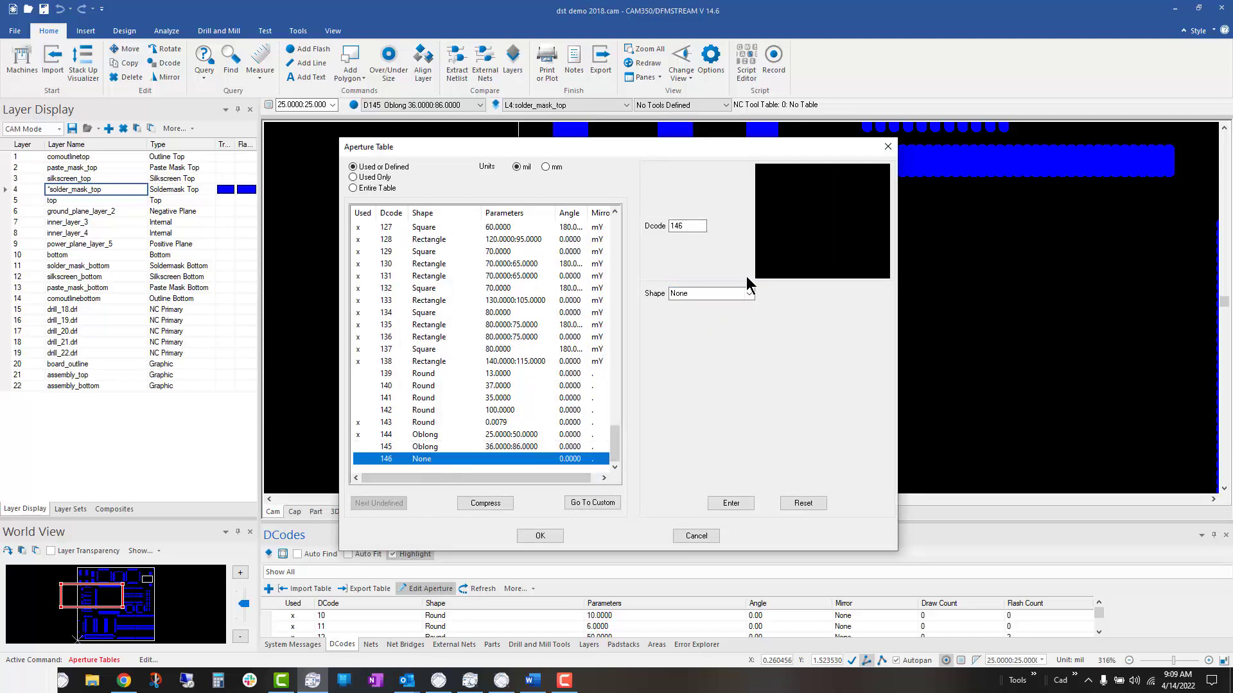
{"action": "left_click", "coordinate": [750, 293]}
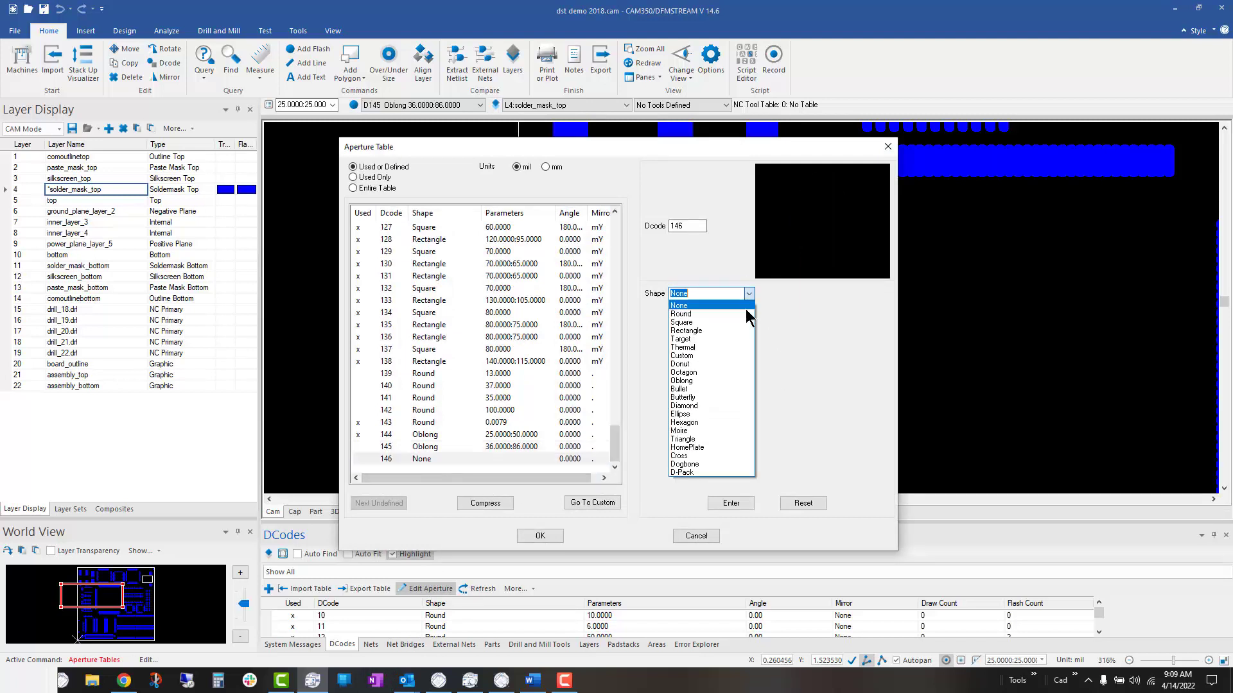
{"action": "left_click", "coordinate": [715, 380]}
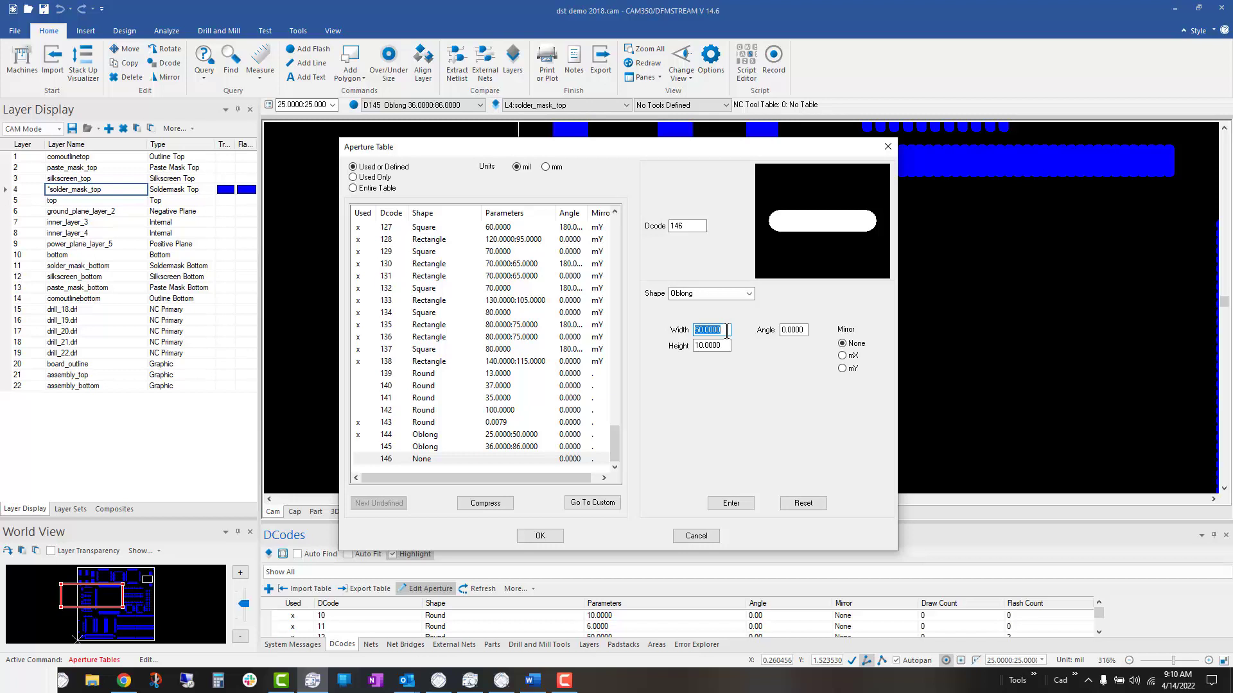
{"action": "type", "text": "10"}
{"action": "key", "text": "Tab"}
{"action": "type", "text": "30"}
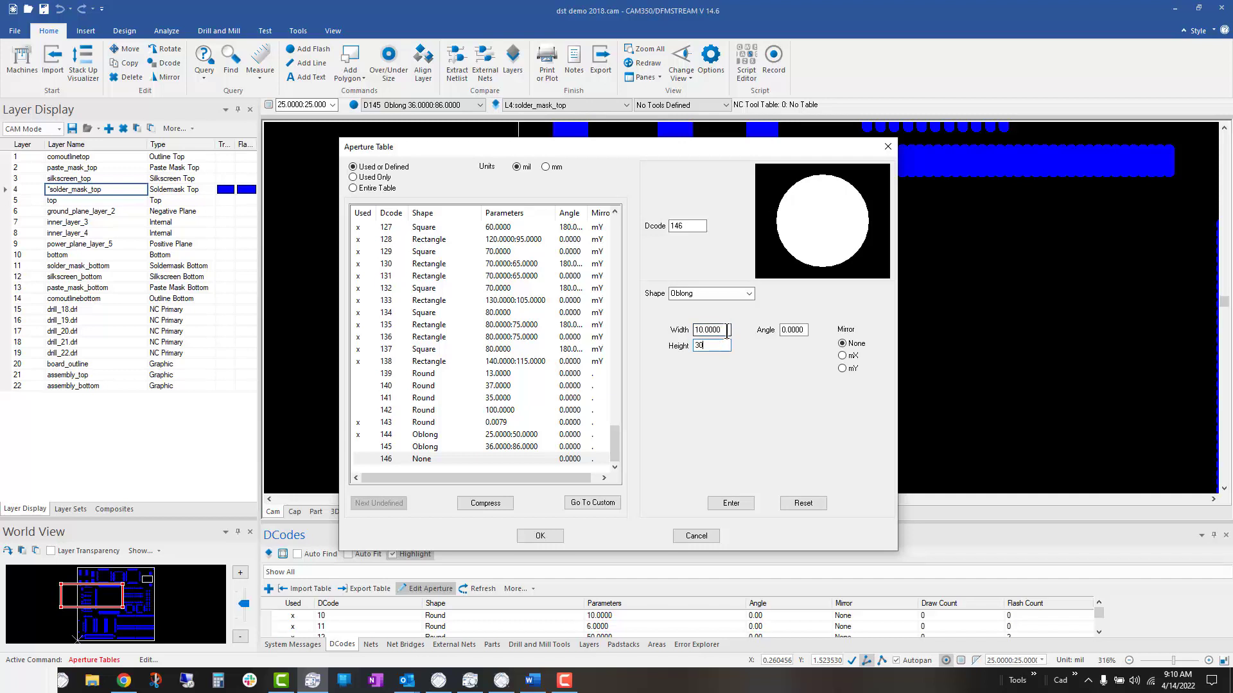
{"action": "key", "text": "Tab"}
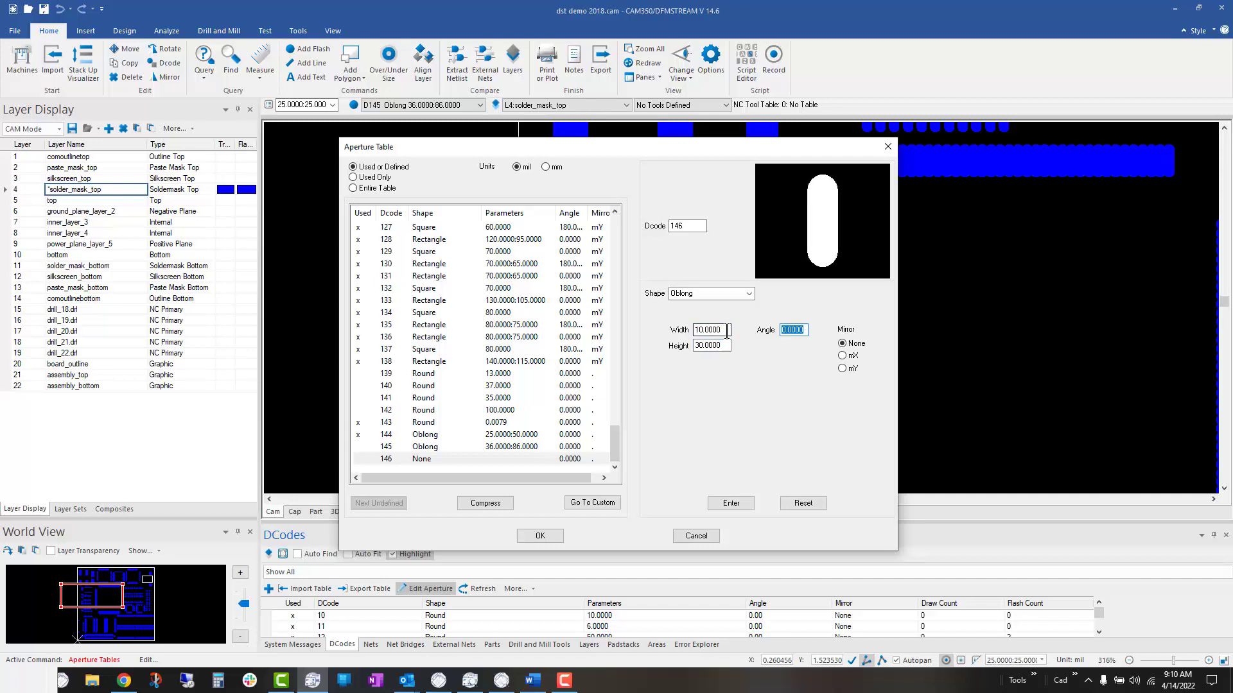
{"action": "left_click", "coordinate": [732, 503]}
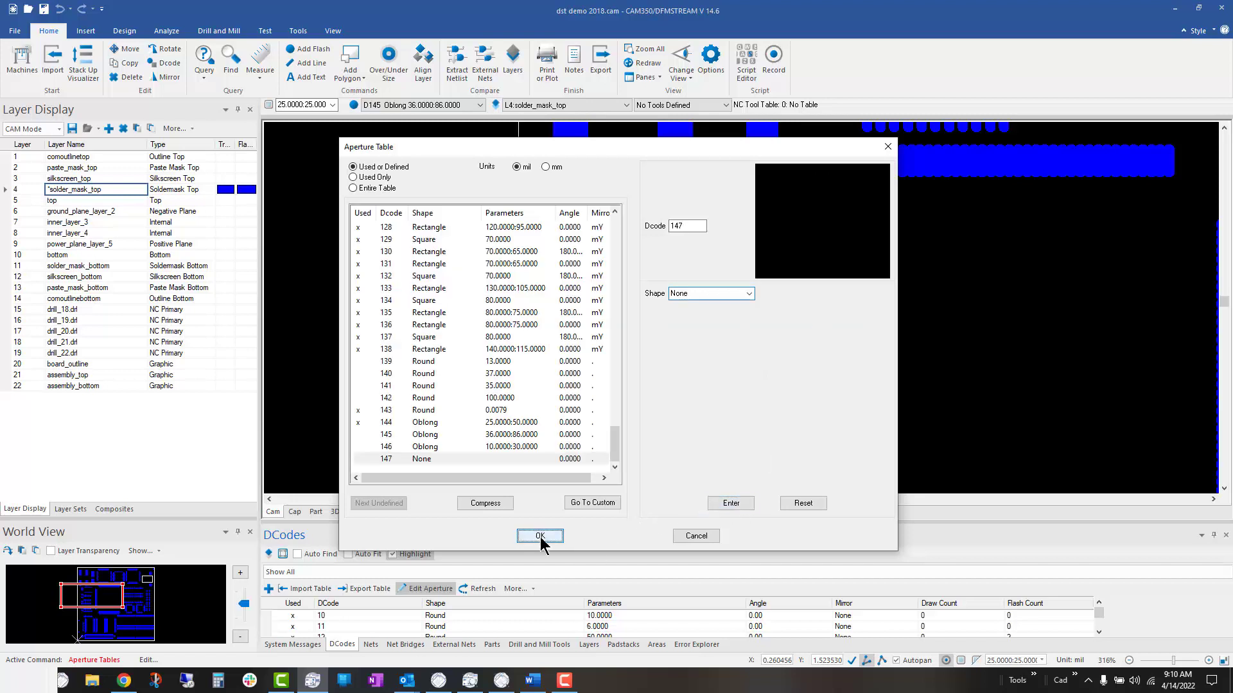
{"action": "left_click", "coordinate": [540, 535]}
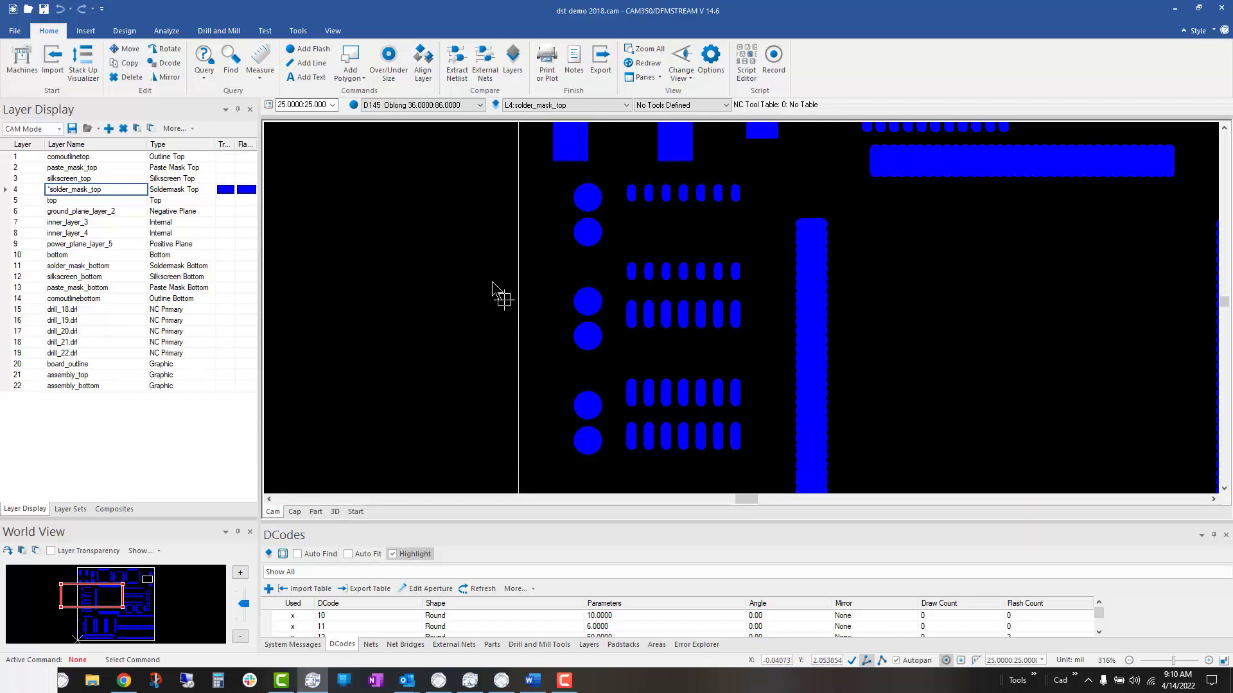
Step: Change the D-code of the first oblong pad in the third pad row to D146
{"action": "left_click", "coordinate": [164, 63]}
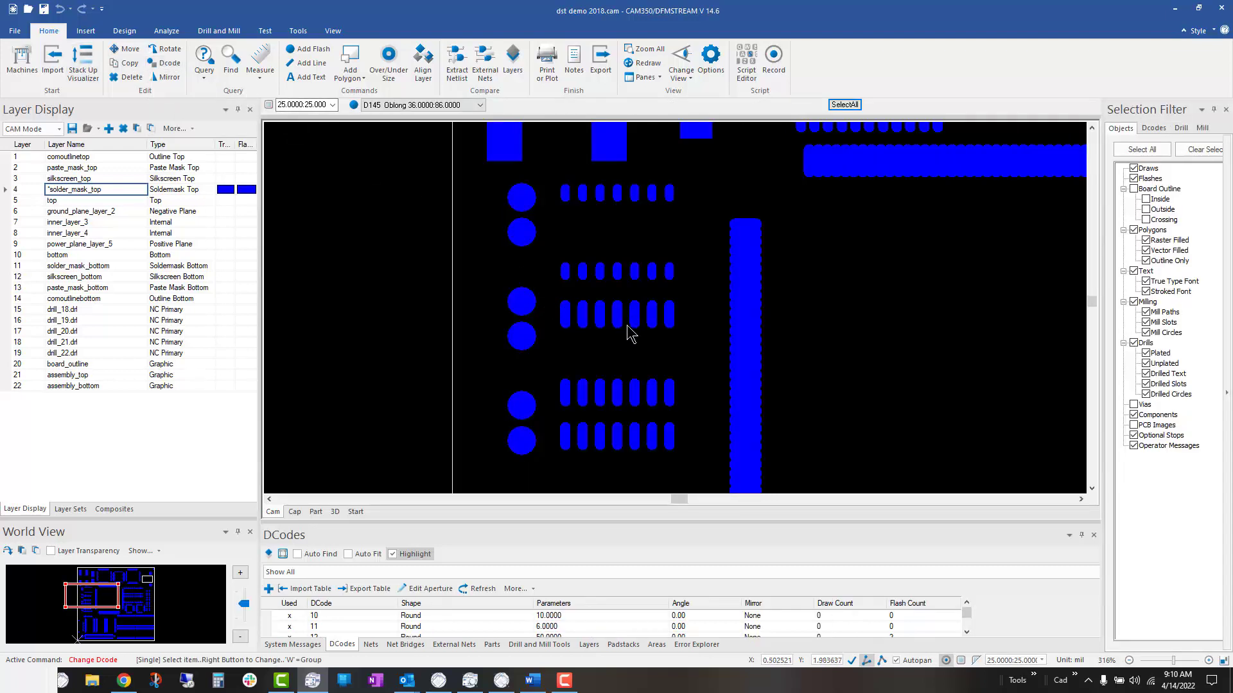
{"action": "left_click", "coordinate": [565, 316]}
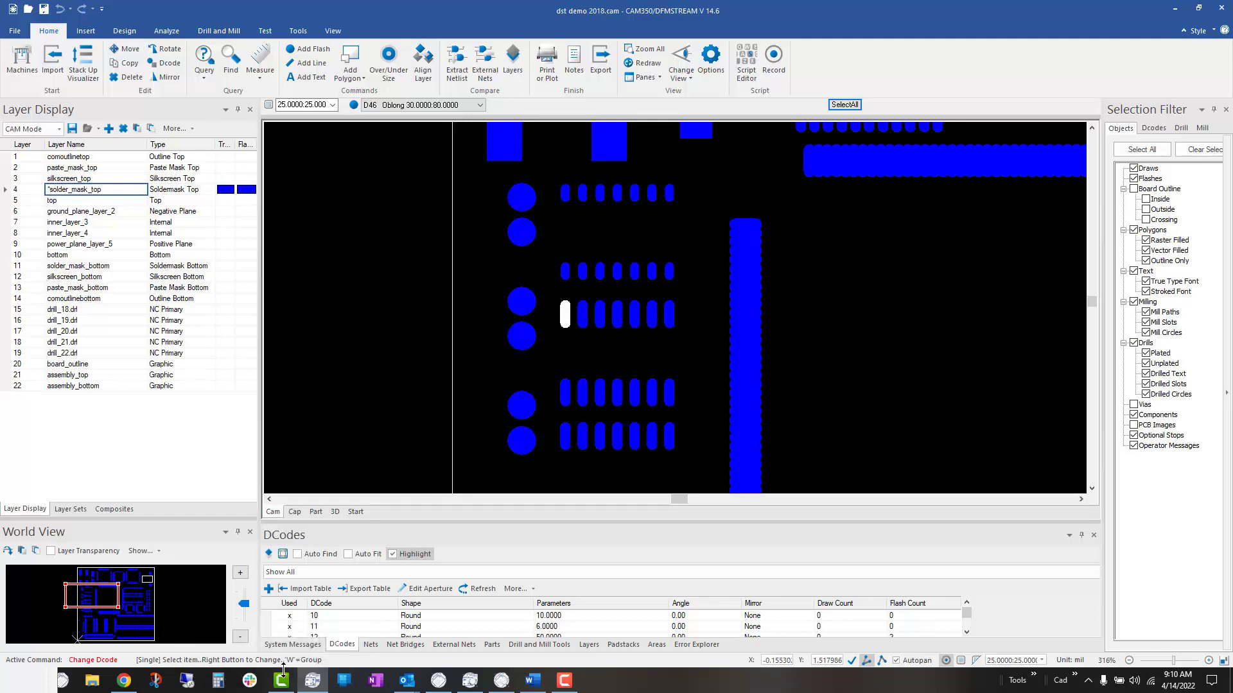
{"action": "right_click", "coordinate": [555, 267]}
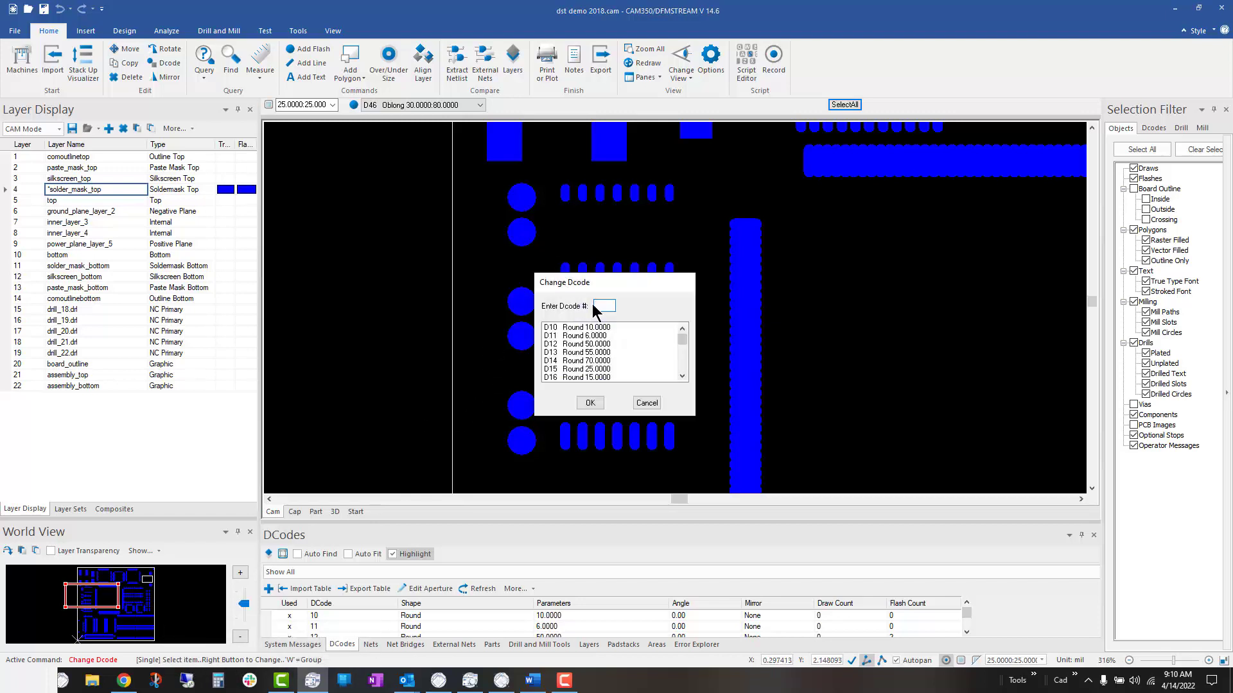
{"action": "left_click_drag", "start_coordinate": [677, 338], "coordinate": [681, 384]}
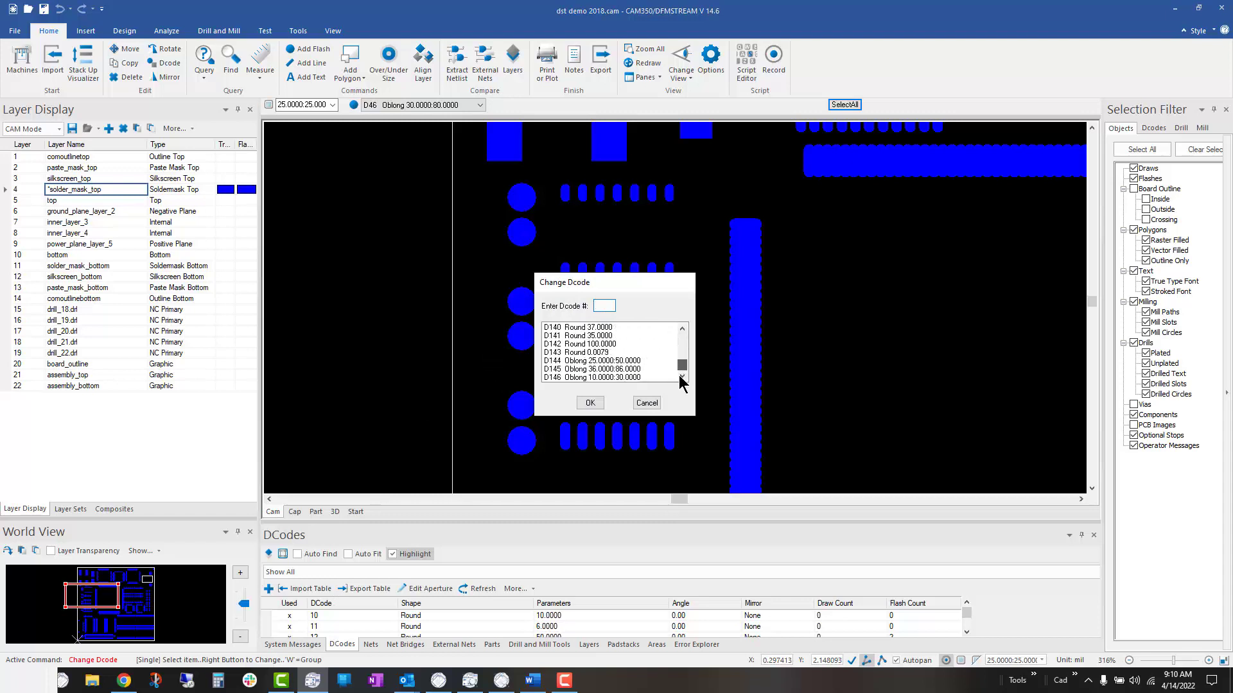
{"action": "left_click", "coordinate": [617, 377]}
{"action": "left_click", "coordinate": [593, 402]}
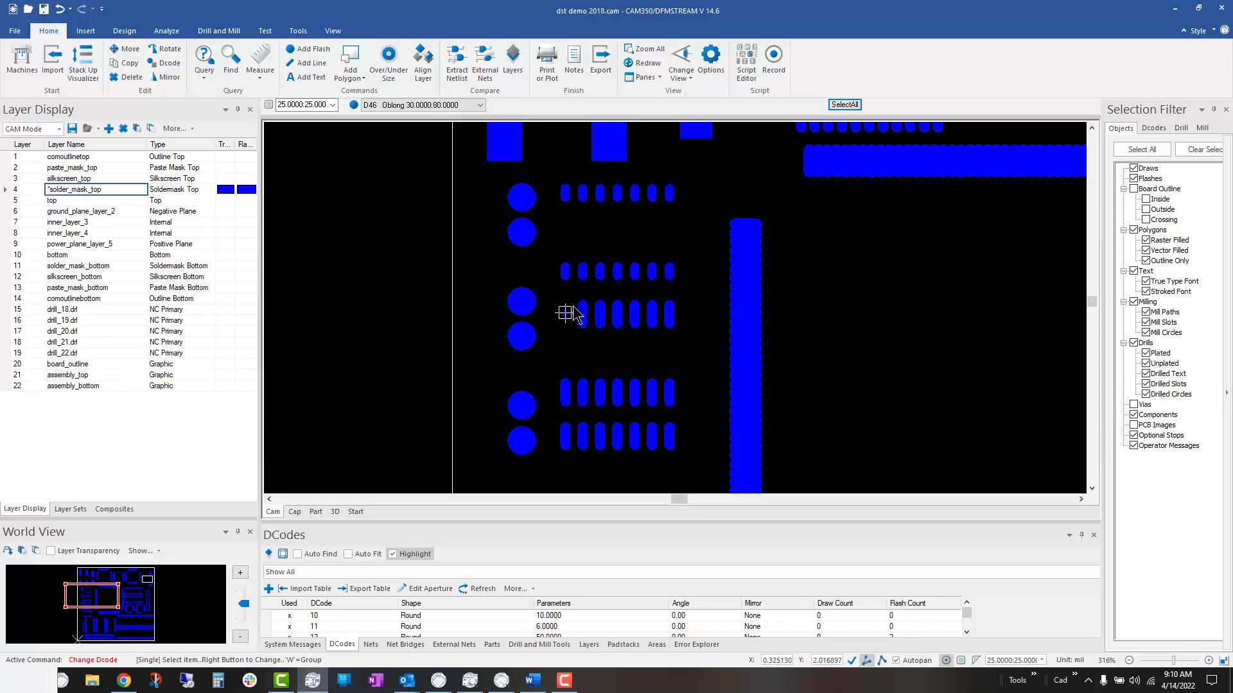
Step: Window-select the remaining six large oblong pads in the third row and change their D-code to D146
{"action": "key", "text": "w"}
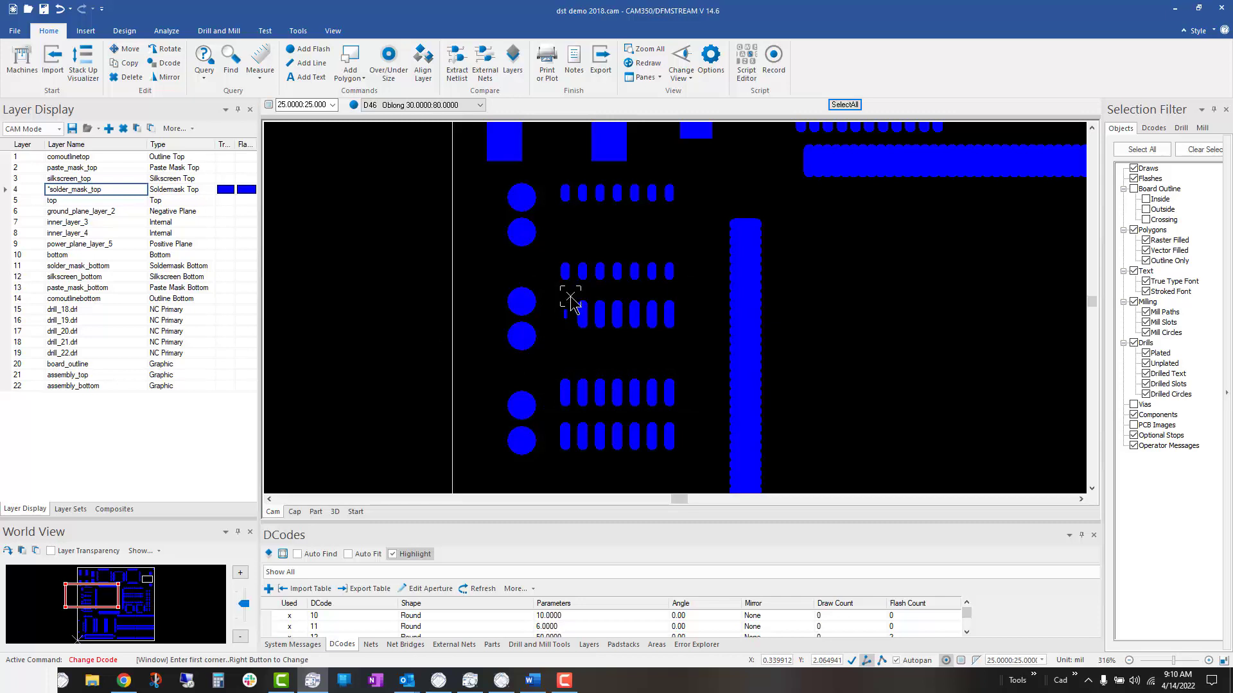
{"action": "left_click", "coordinate": [570, 293]}
{"action": "left_click", "coordinate": [696, 348]}
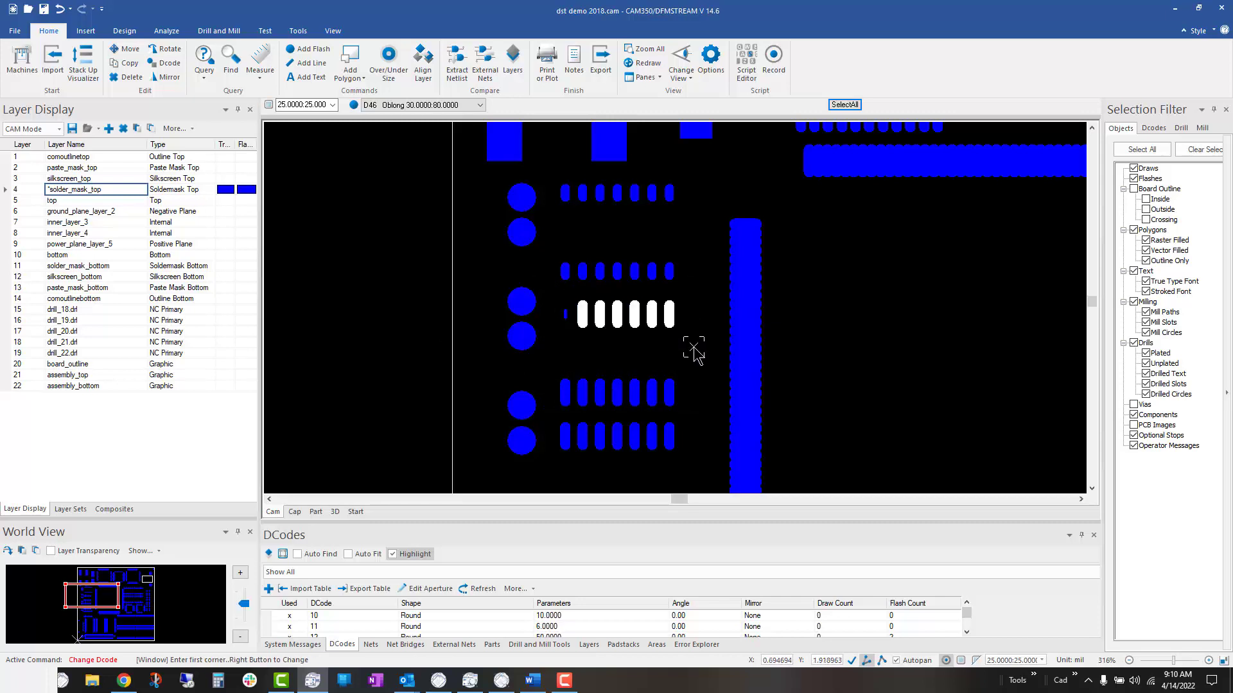
{"action": "right_click", "coordinate": [622, 350]}
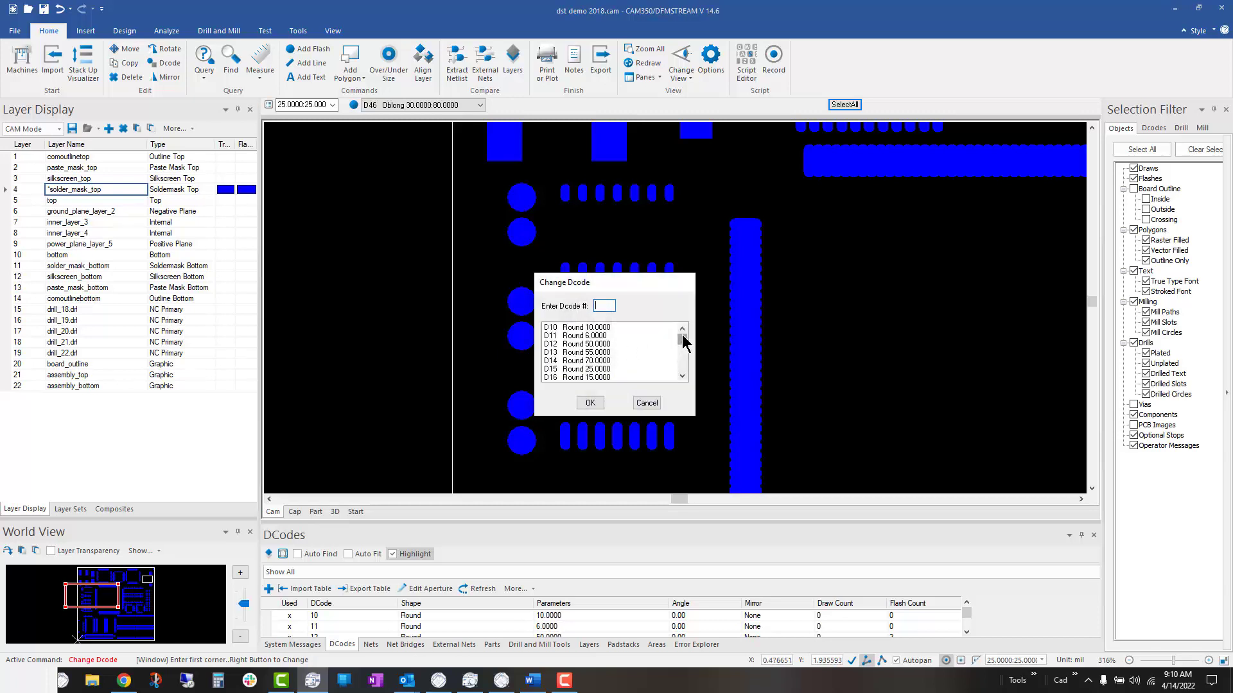
{"action": "left_click_drag", "start_coordinate": [683, 341], "coordinate": [677, 384]}
{"action": "double_click", "coordinate": [615, 377]}
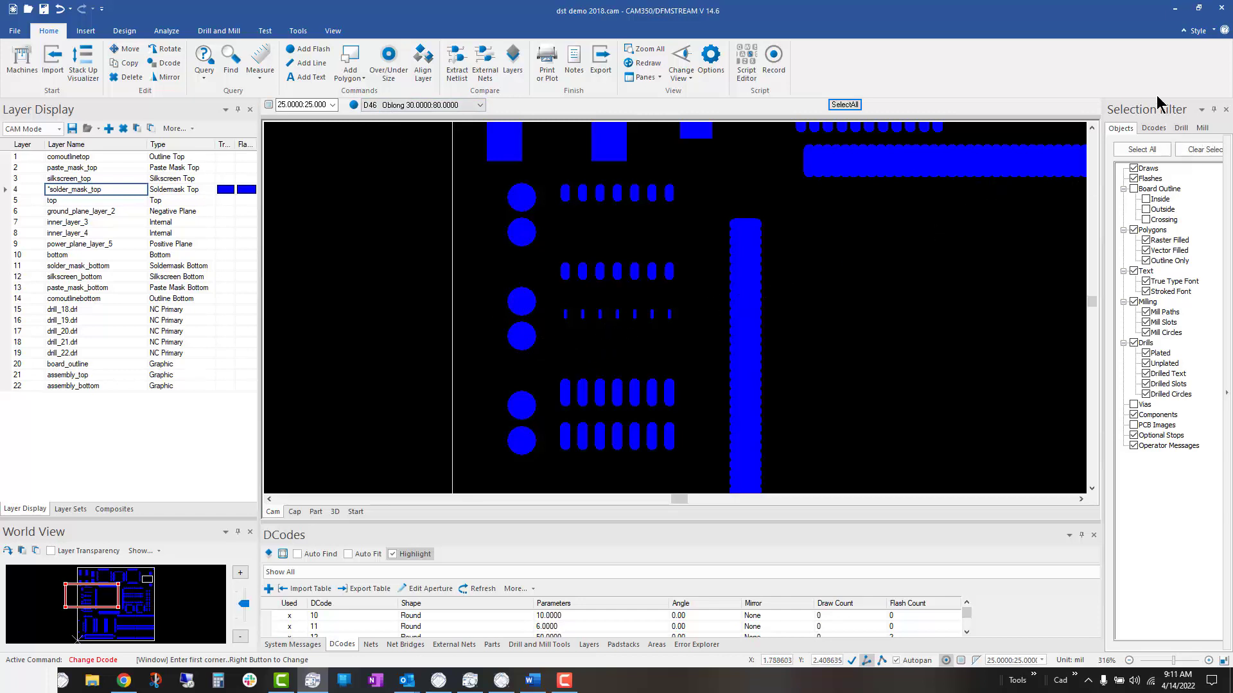
Step: Restrict the selection filter to D-code D46 only, clearing all other D-codes
{"action": "left_click", "coordinate": [1153, 129]}
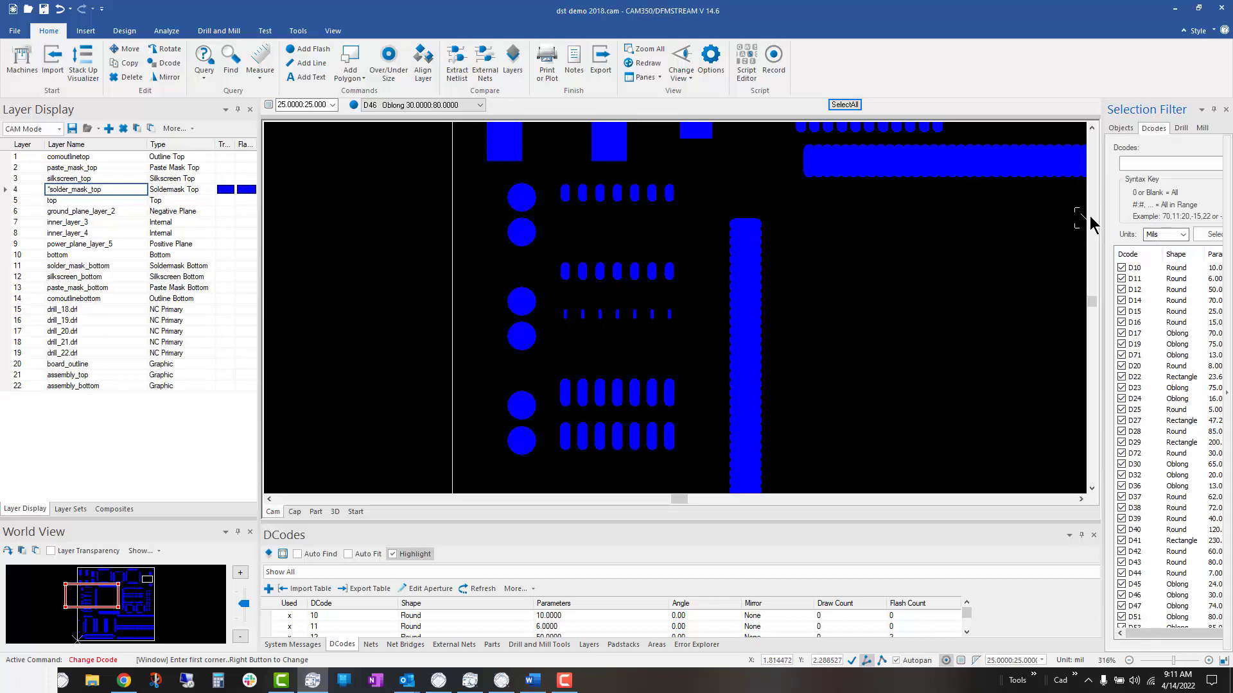
{"action": "left_click_drag", "start_coordinate": [1101, 221], "coordinate": [981, 222]}
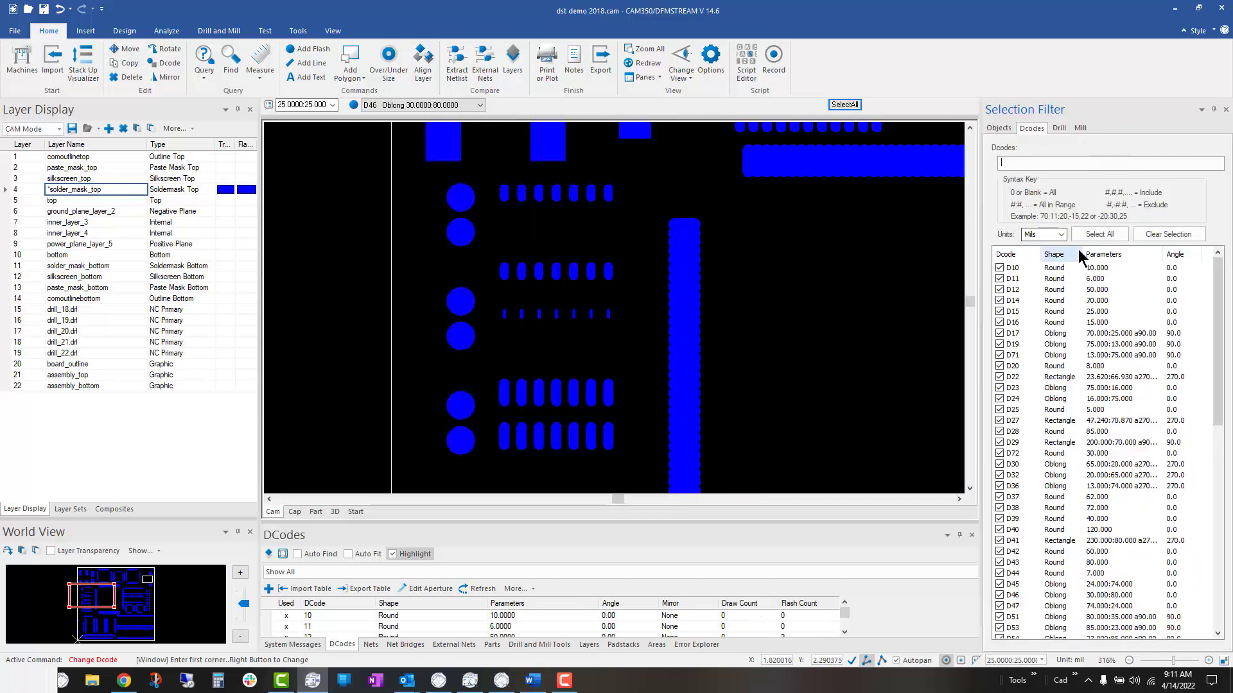
{"action": "left_click", "coordinate": [1160, 235]}
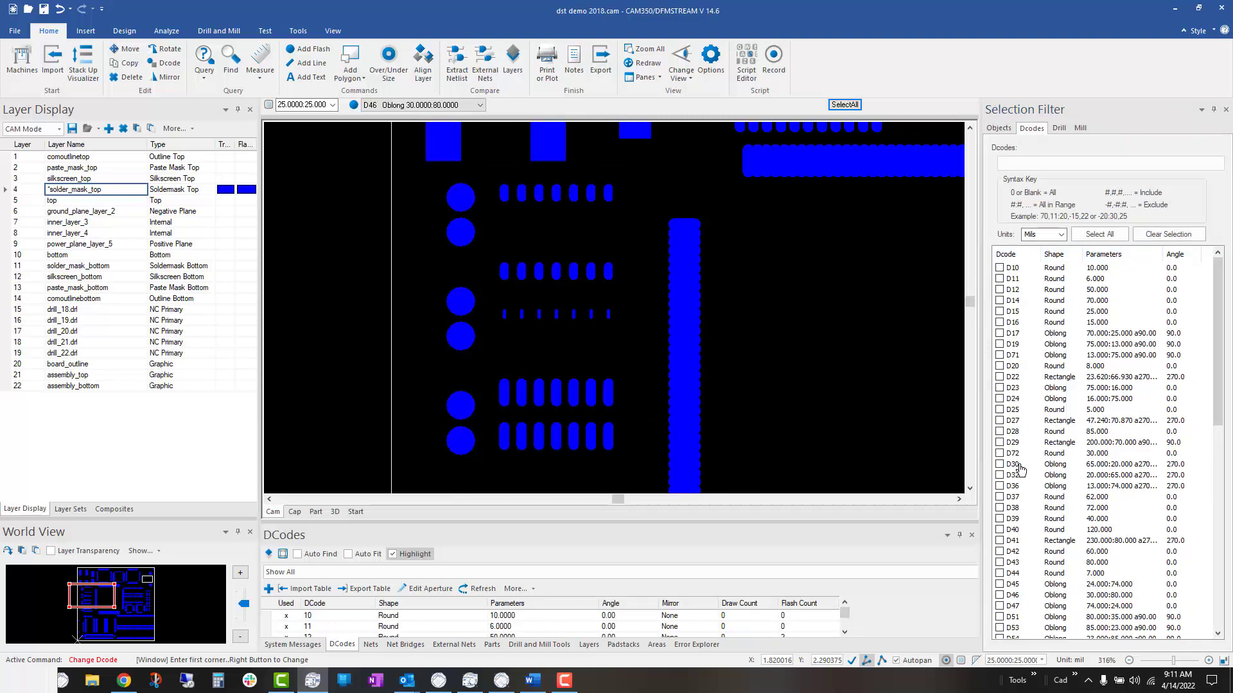
{"action": "left_click", "coordinate": [999, 595]}
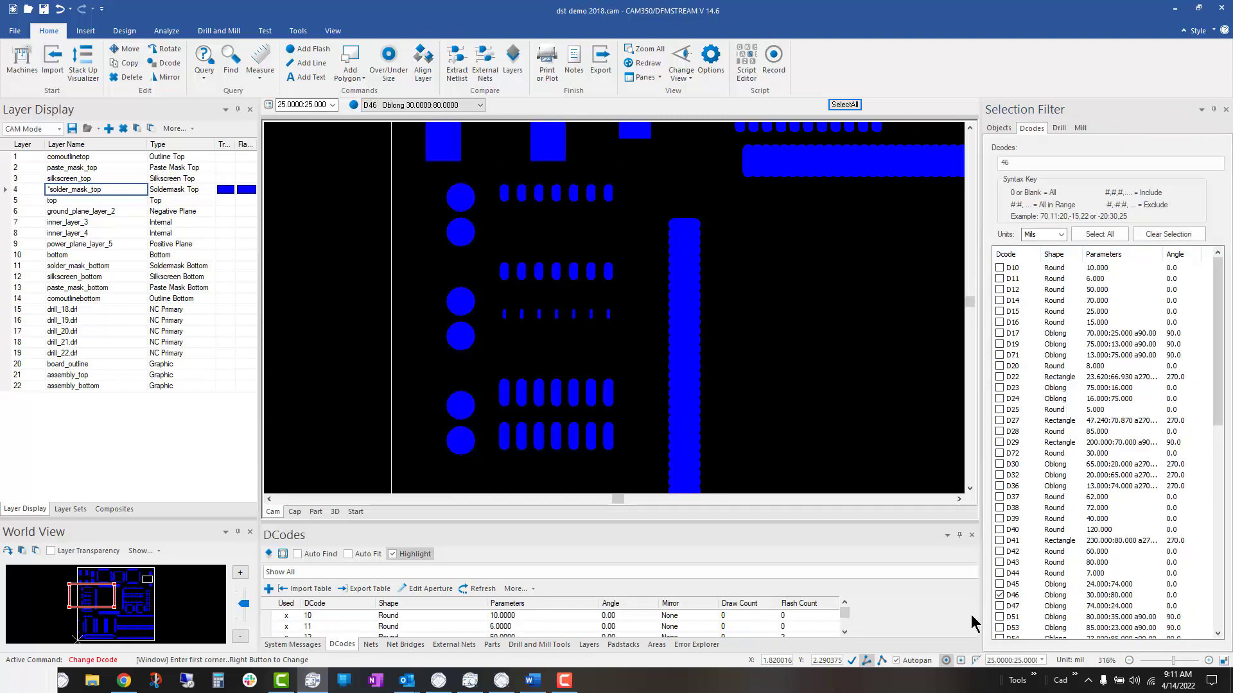
Step: Select all pads that pass the D46 filter, change their D-code to D146, and end the command
{"action": "left_click", "coordinate": [842, 105]}
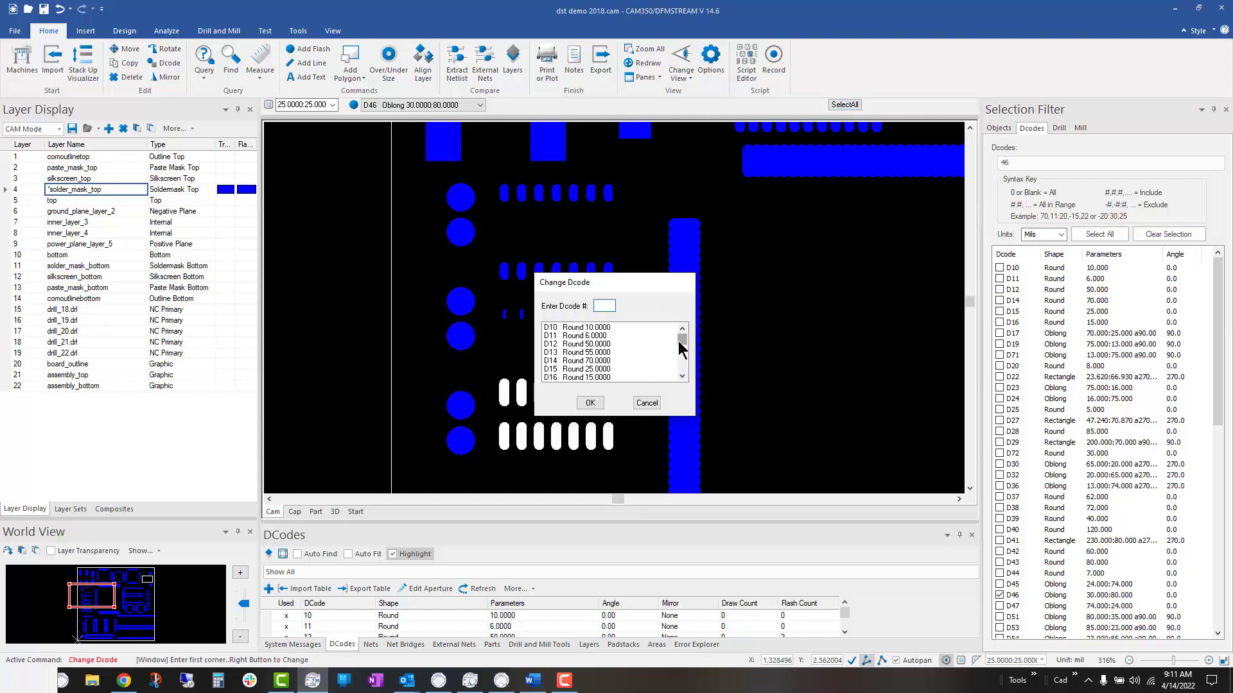
{"action": "left_click_drag", "start_coordinate": [679, 342], "coordinate": [679, 375]}
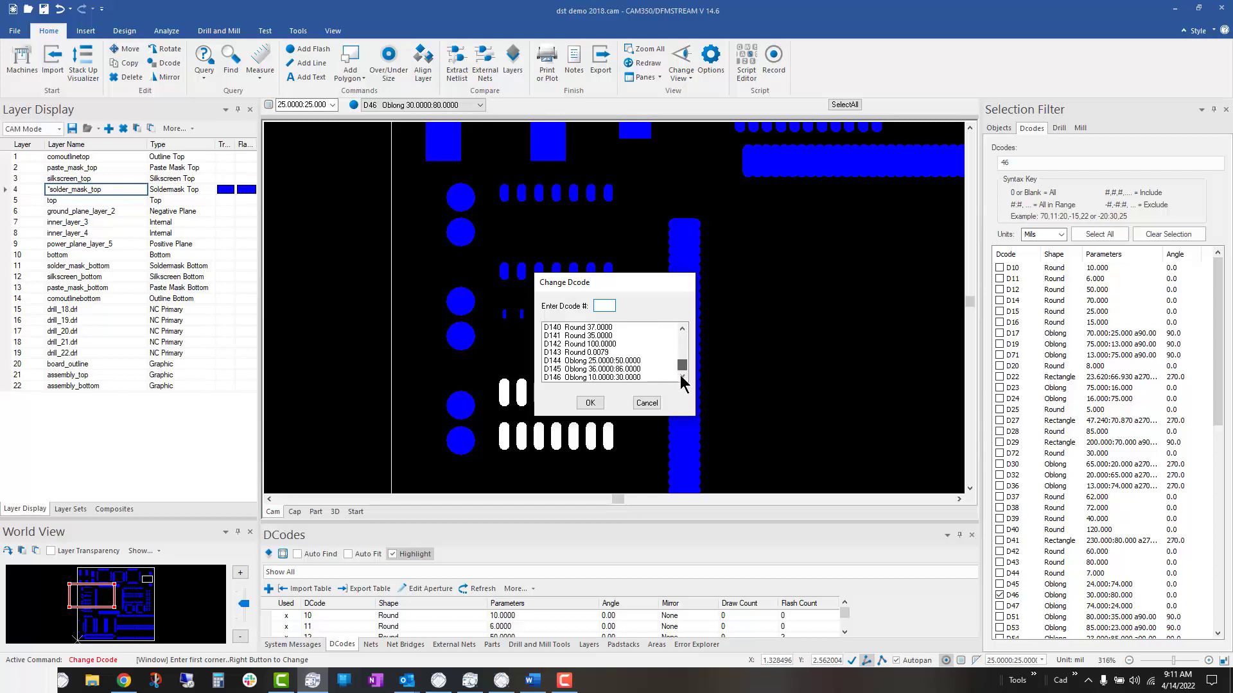
{"action": "left_click", "coordinate": [592, 377]}
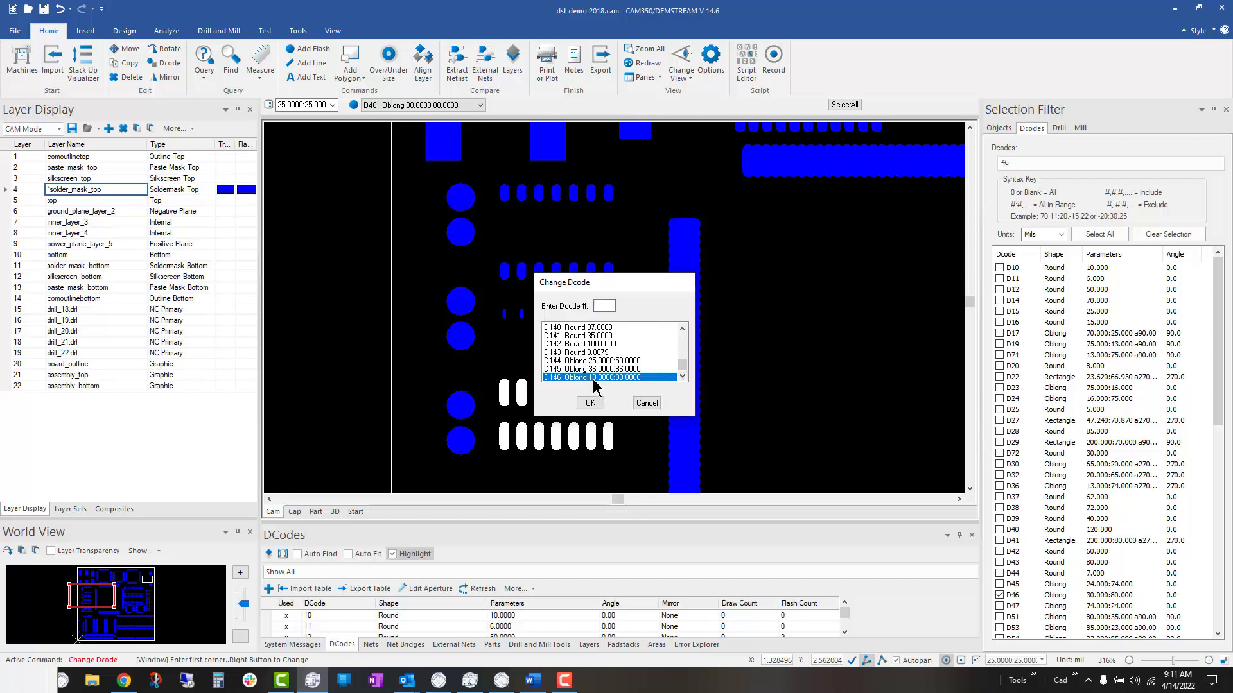
{"action": "left_click", "coordinate": [588, 402]}
{"action": "key", "text": "Escape"}
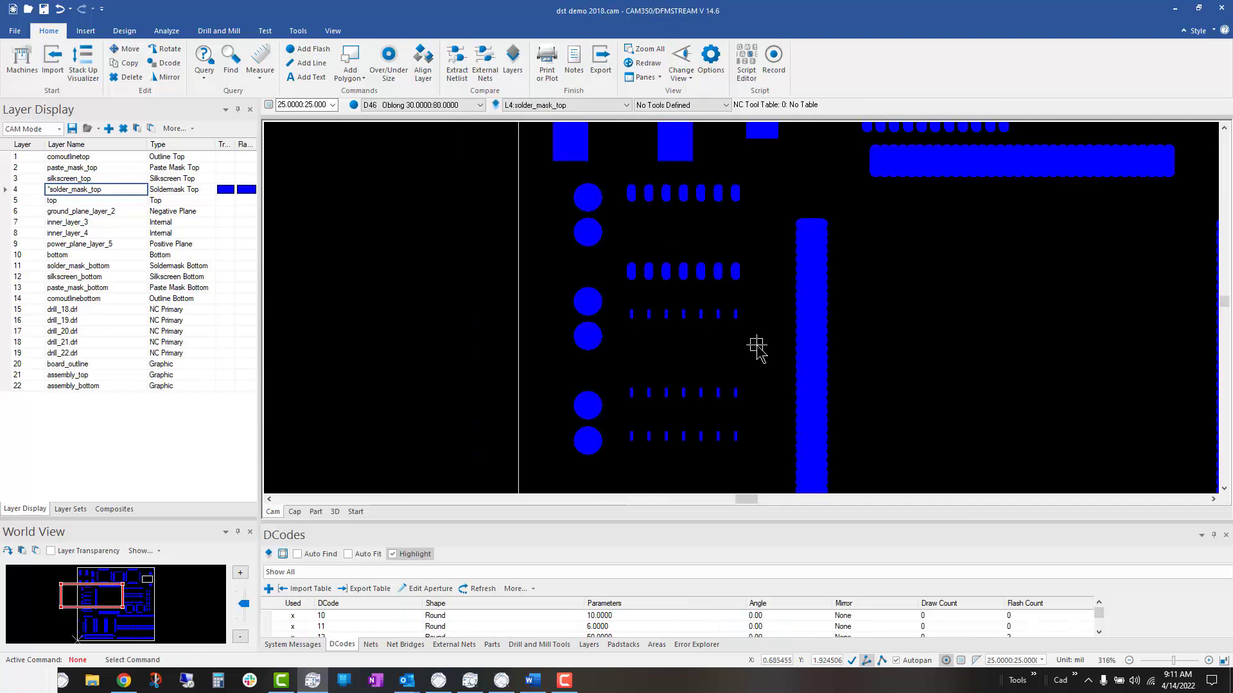
Step: Use Over/Under Size to enlarge all solder_mask_top data by 6 mil onto a new layer, and make that layer active
{"action": "scroll", "coordinate": [859, 315], "scroll_direction": "down", "scroll_amount": 3}
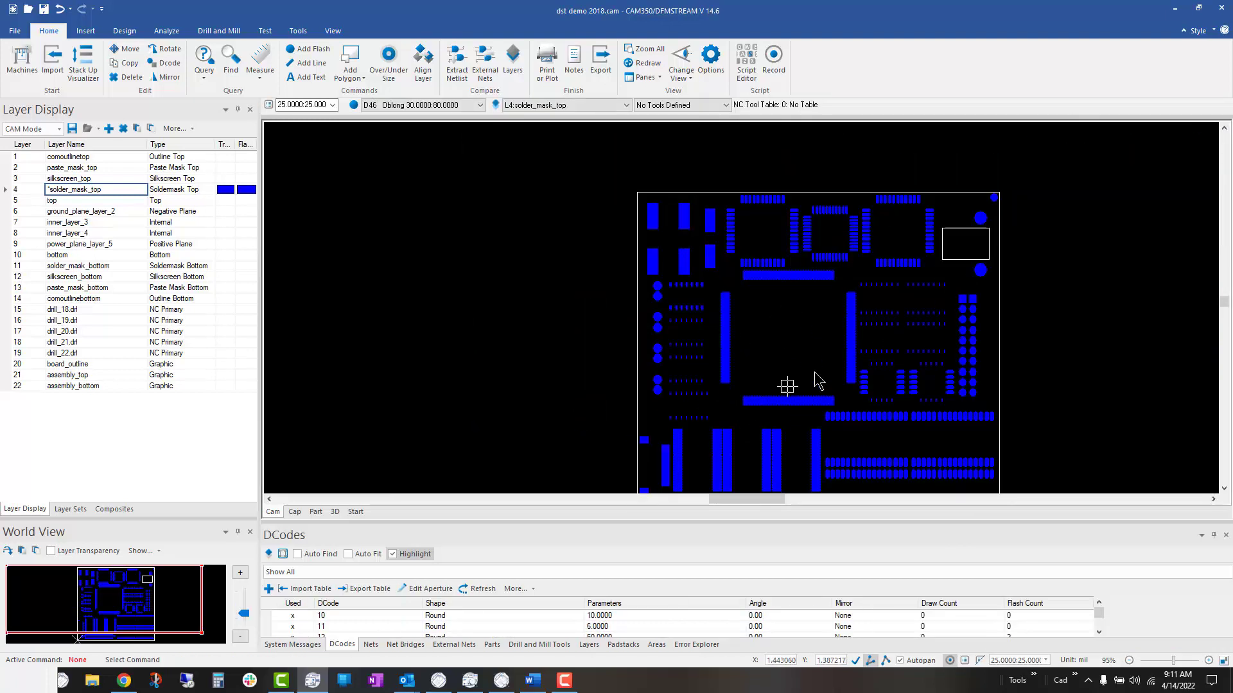
{"action": "scroll", "coordinate": [868, 331], "scroll_direction": "down", "scroll_amount": 2}
{"action": "scroll", "coordinate": [853, 324], "scroll_direction": "up", "scroll_amount": 2}
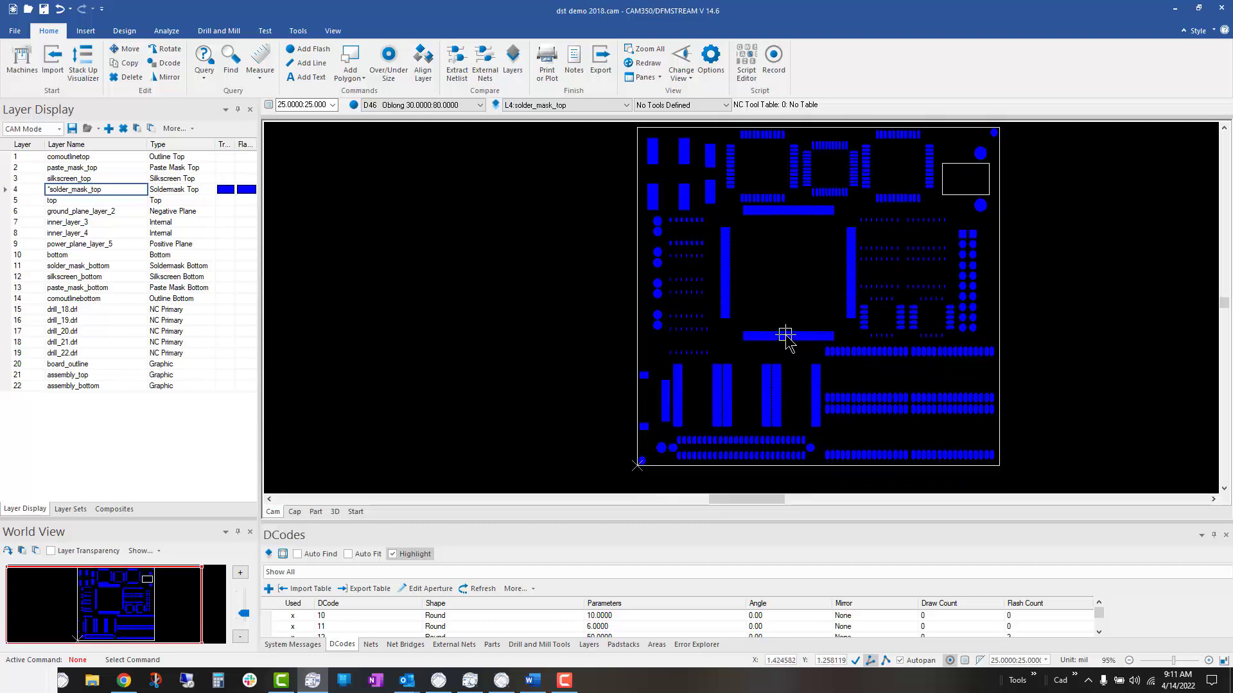
{"action": "mouse_move", "coordinate": [786, 336]}
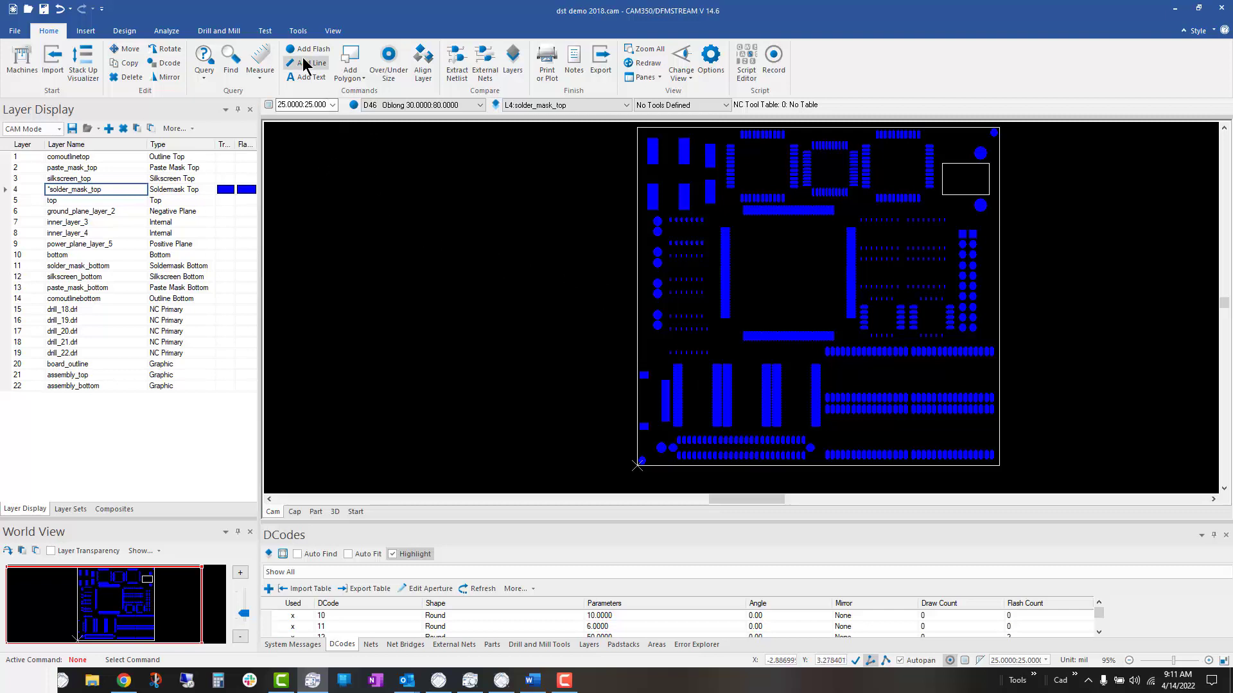
{"action": "left_click", "coordinate": [298, 32]}
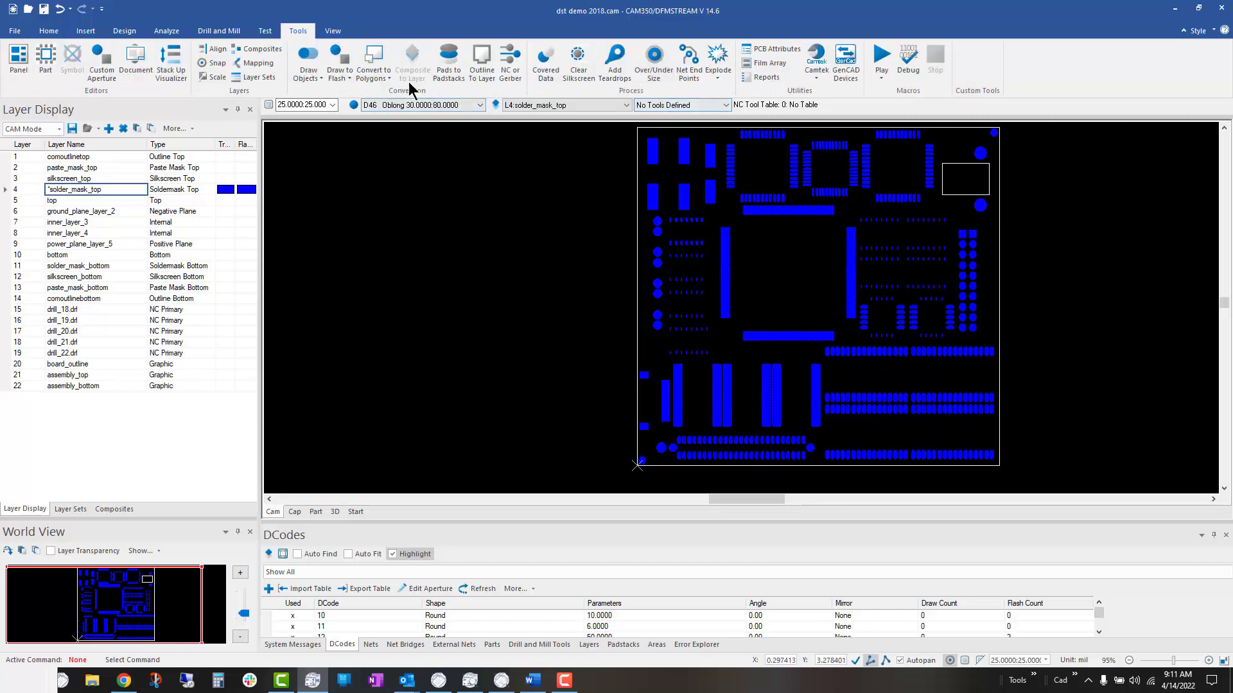
{"action": "left_click", "coordinate": [654, 64]}
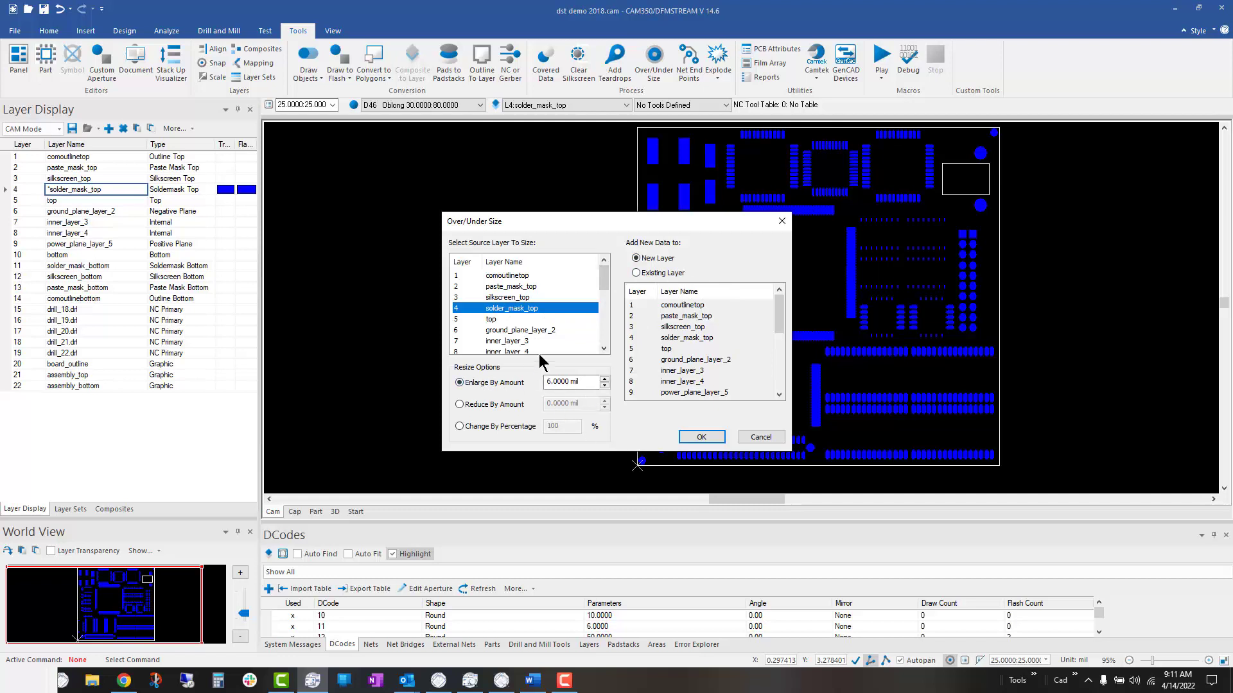
{"action": "left_click", "coordinate": [697, 439]}
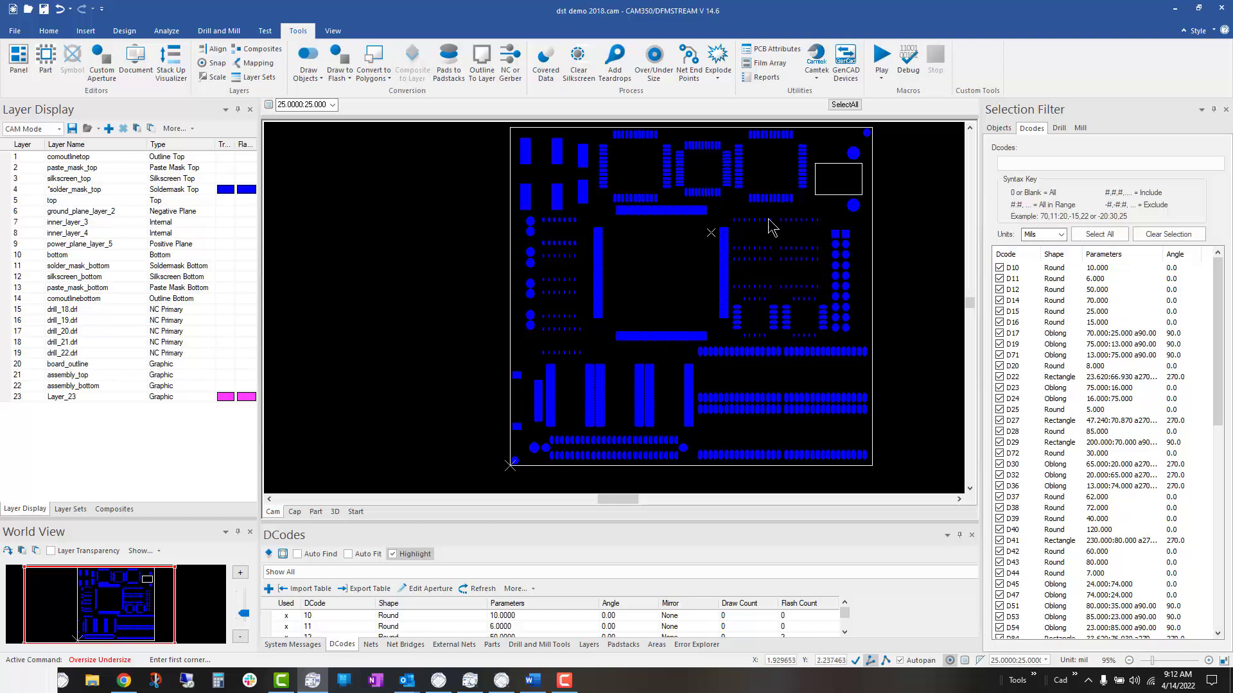
{"action": "left_click", "coordinate": [843, 105]}
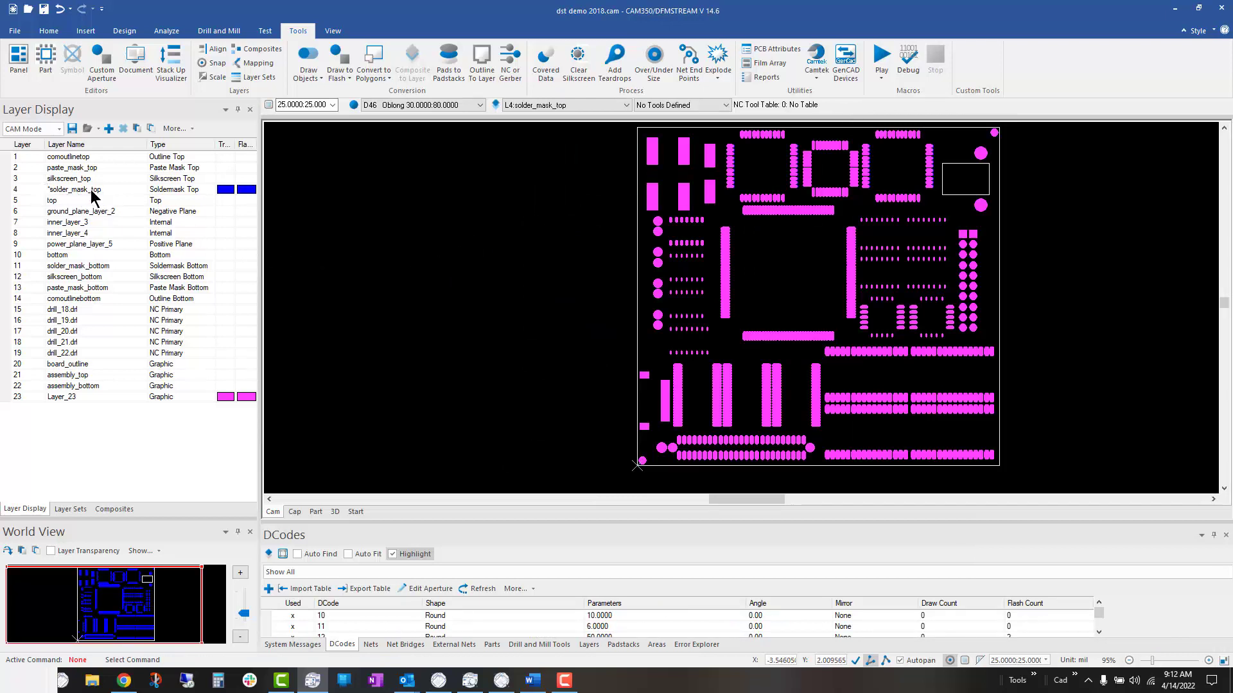
{"action": "left_click", "coordinate": [58, 397]}
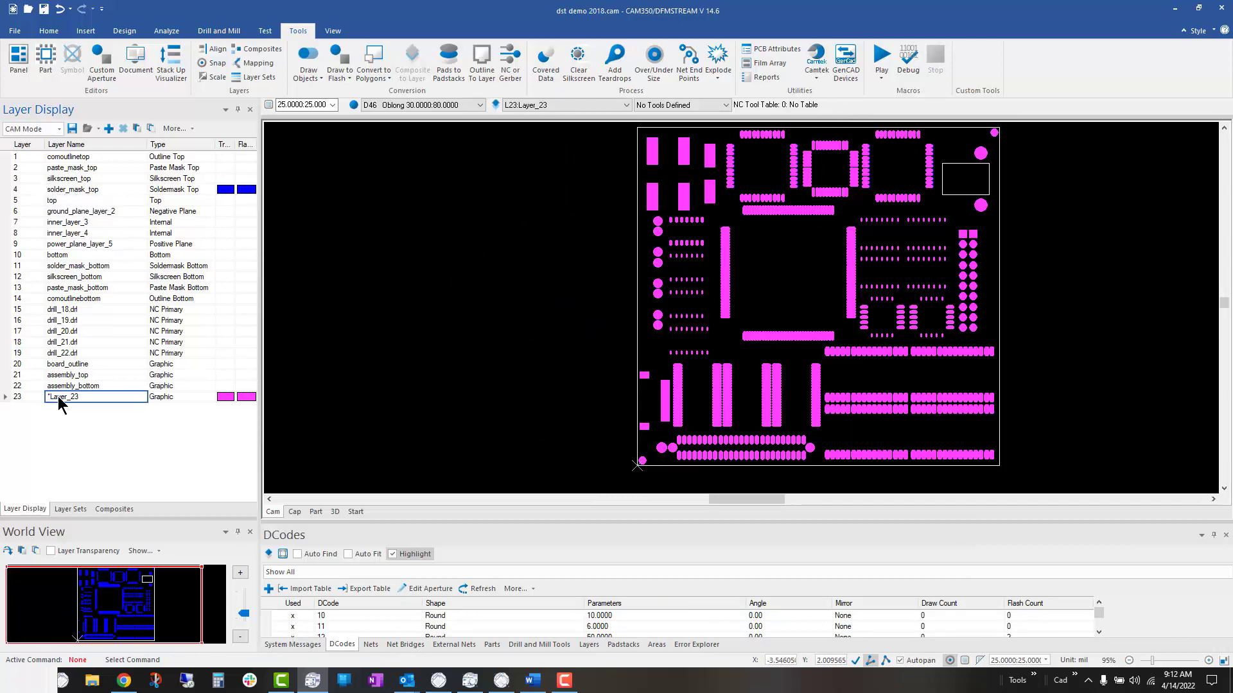